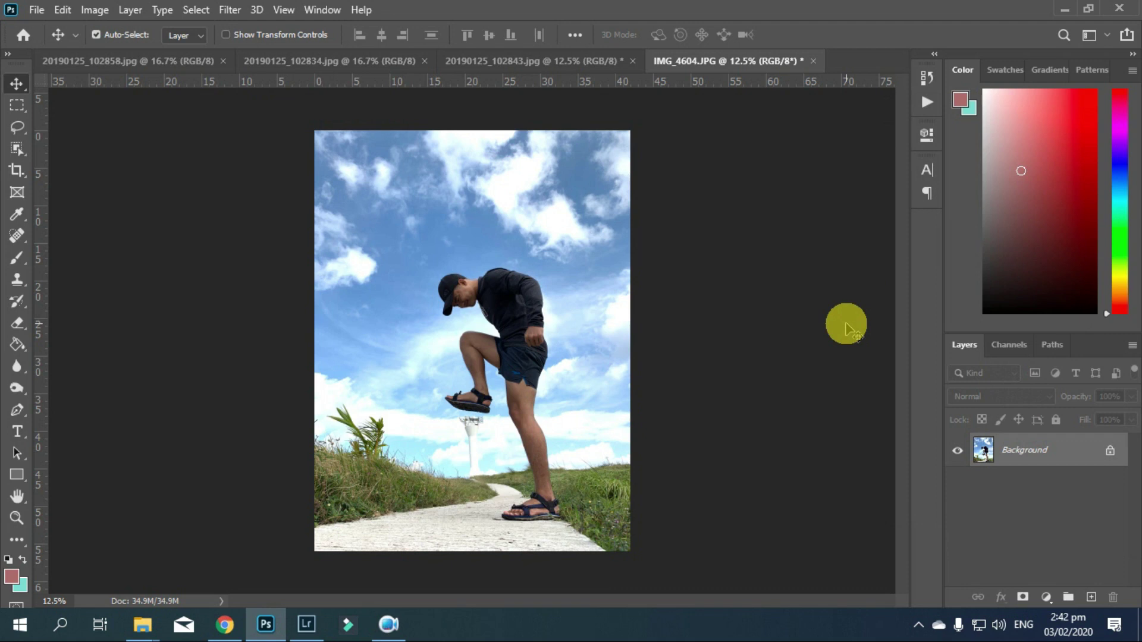
- Switch from Photoshop to Lightroom Classic, where the rice-field tree photo is open
left_click(306, 625)
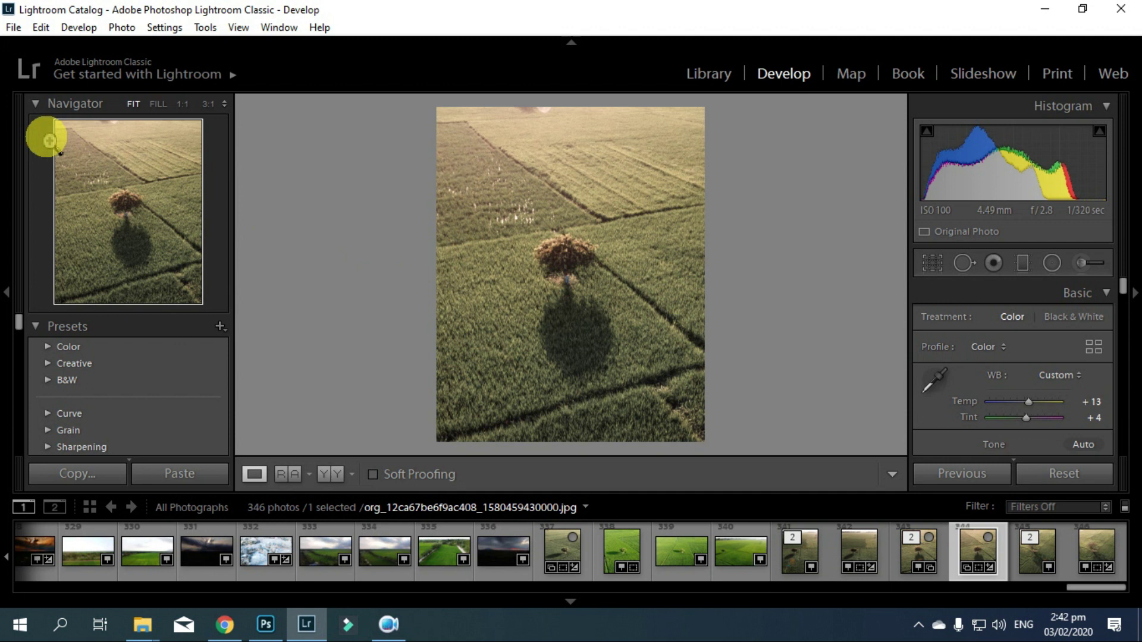
- Look over the Export LUT items under Plug-in Extras without choosing any
left_click(13, 27)
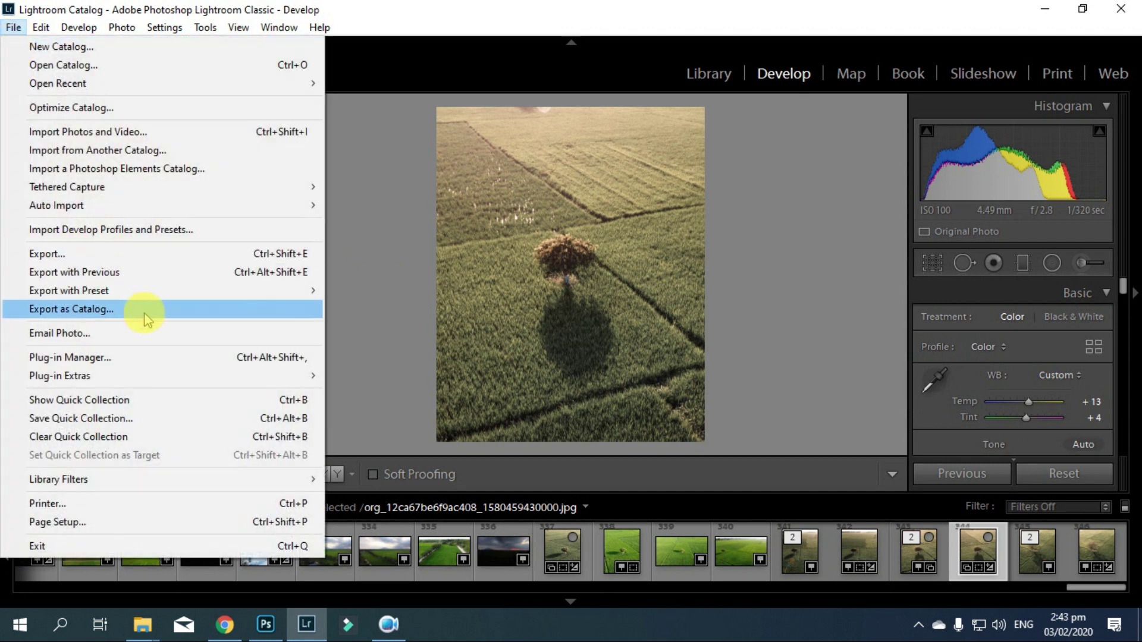
mouse_move(59, 376)
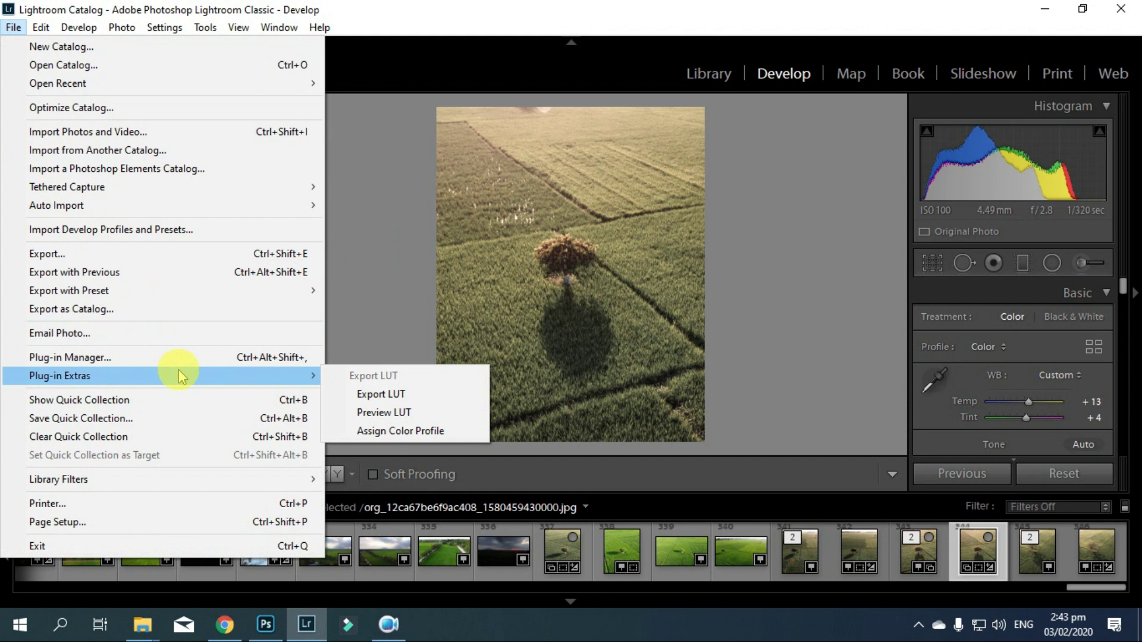
left_click(715, 230)
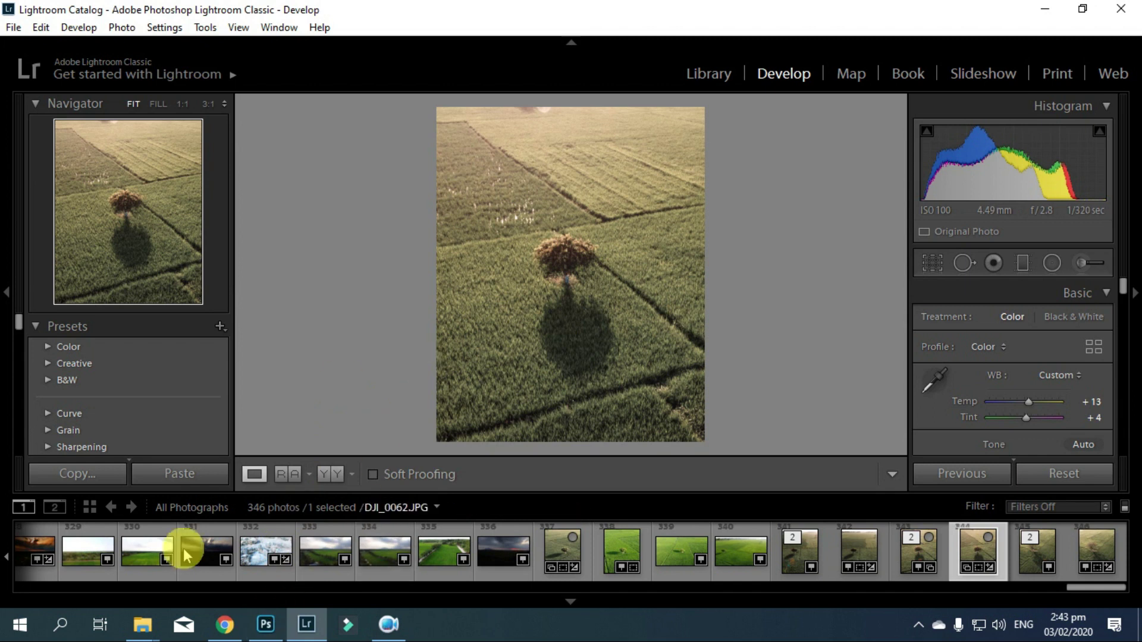
left_click(13, 28)
- Drag CITRUSV2.dng and cityfadev2.dng from Pictures into Lightroom's Import dialog and import both
left_click(122, 134)
mouse_move(143, 625)
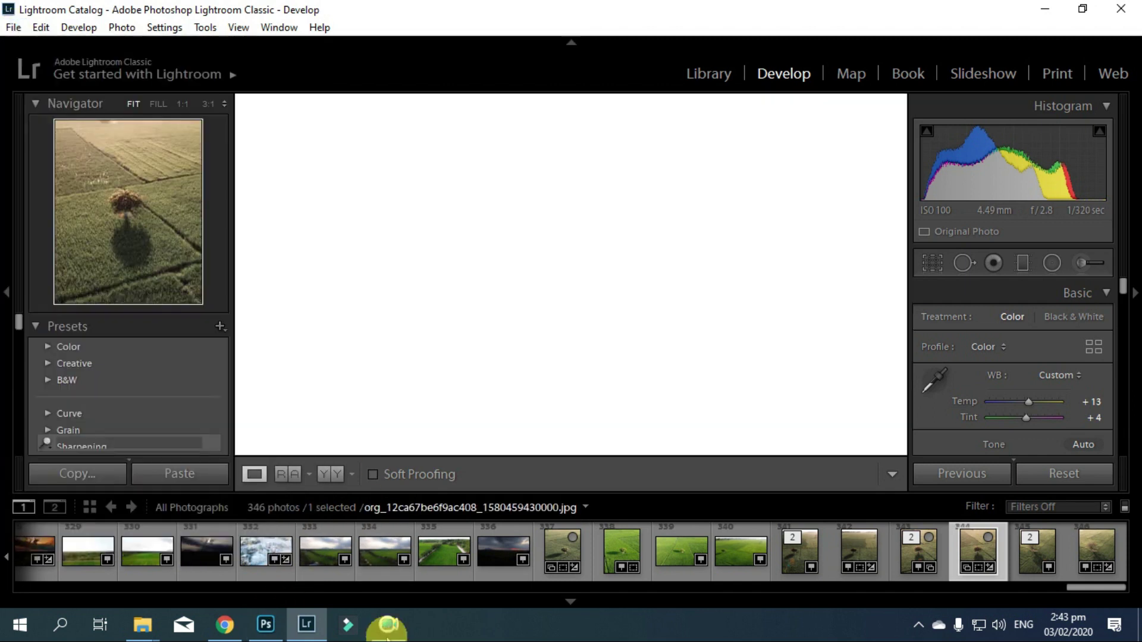
left_click(648, 540)
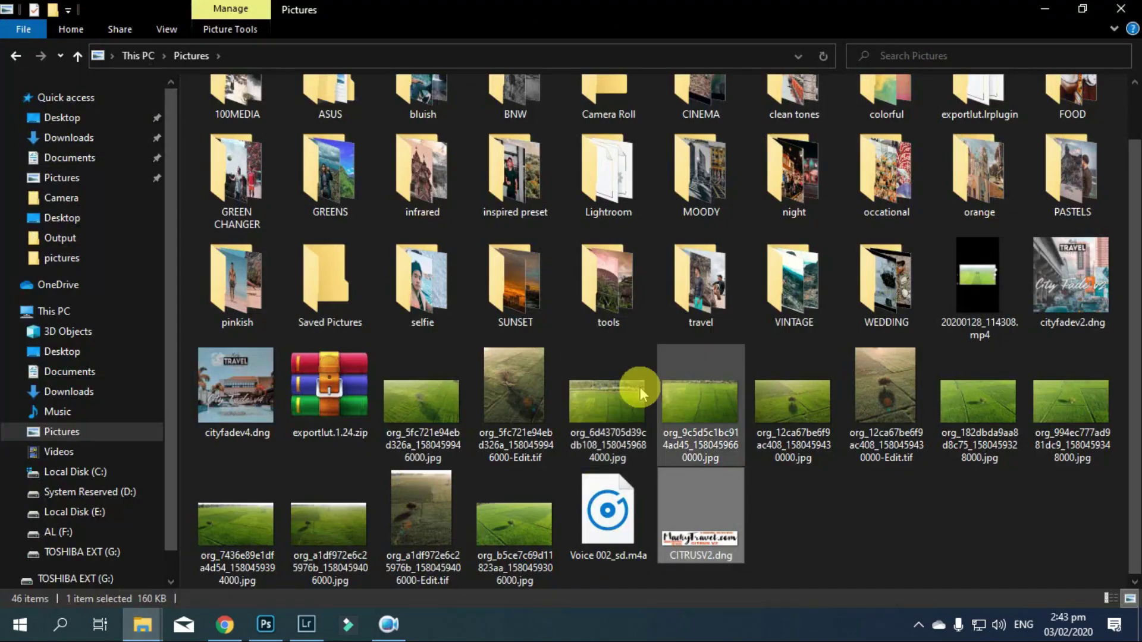
left_click(1095, 300, "ctrl")
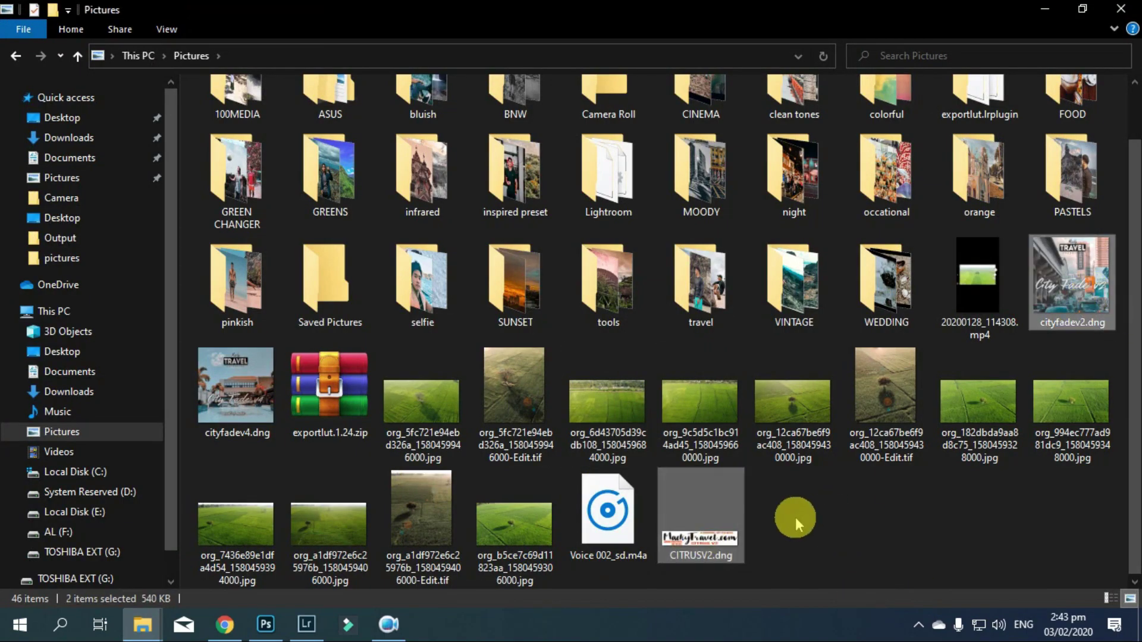
mouse_move(1079, 285)
left_mouse_down()
mouse_move(397, 568)
mouse_move(319, 568)
left_mouse_up()
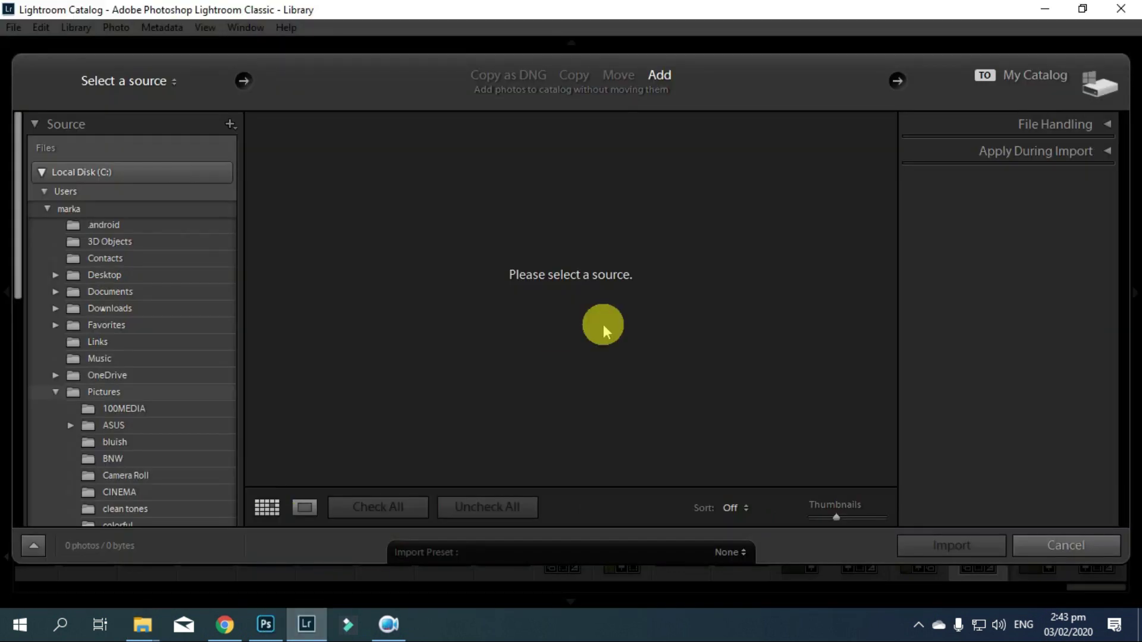
left_click_drag(319, 568, 603, 332)
left_click(949, 543)
- Import the DNGs, open CITRUSV2 in Develop and export its look as a .cube LUT
left_click(13, 27)
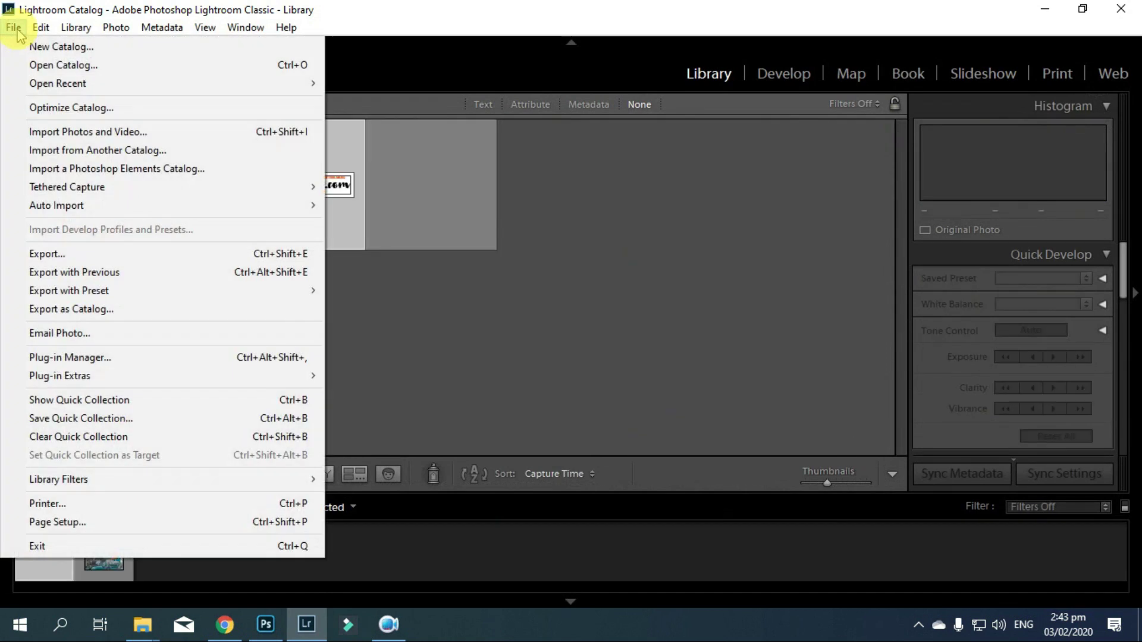
left_click(782, 74)
left_click(57, 562)
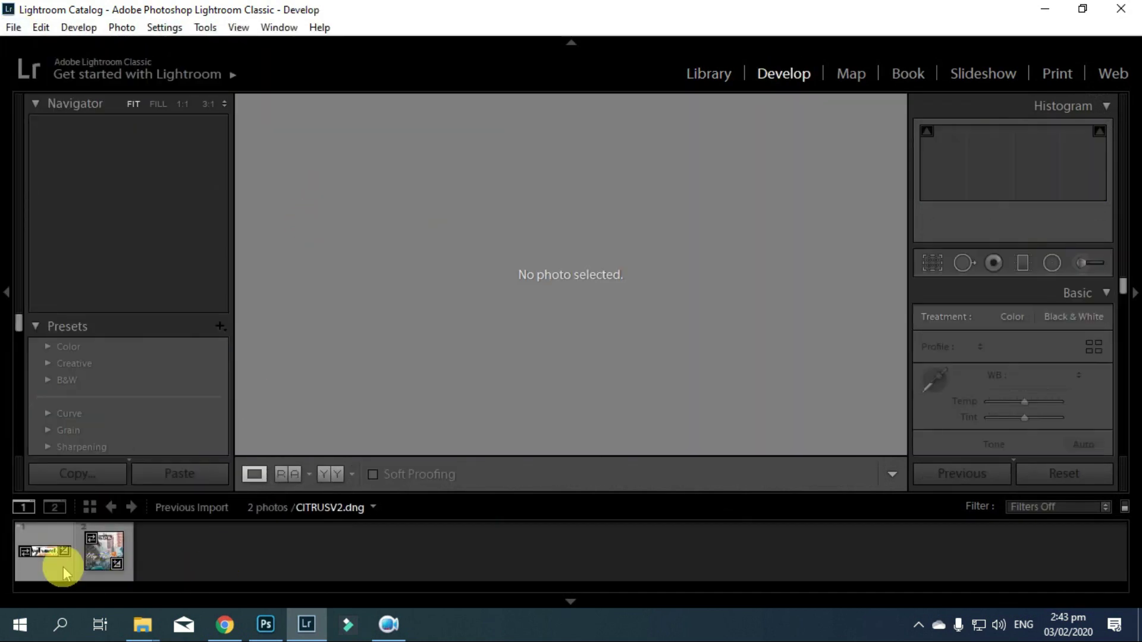
left_click(14, 27)
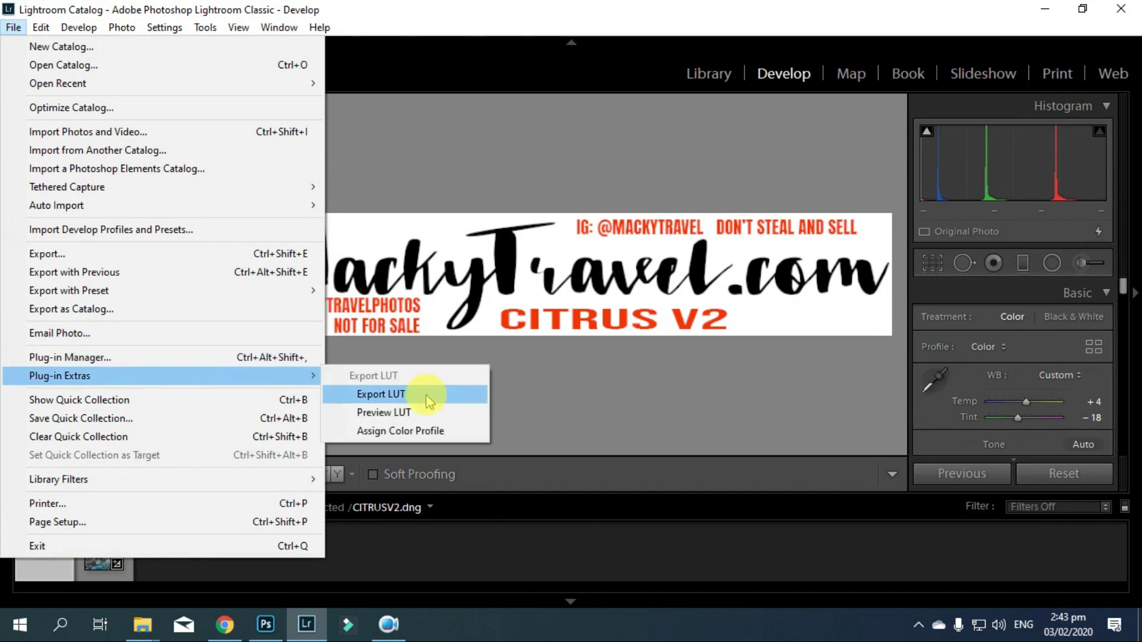
left_click(425, 395)
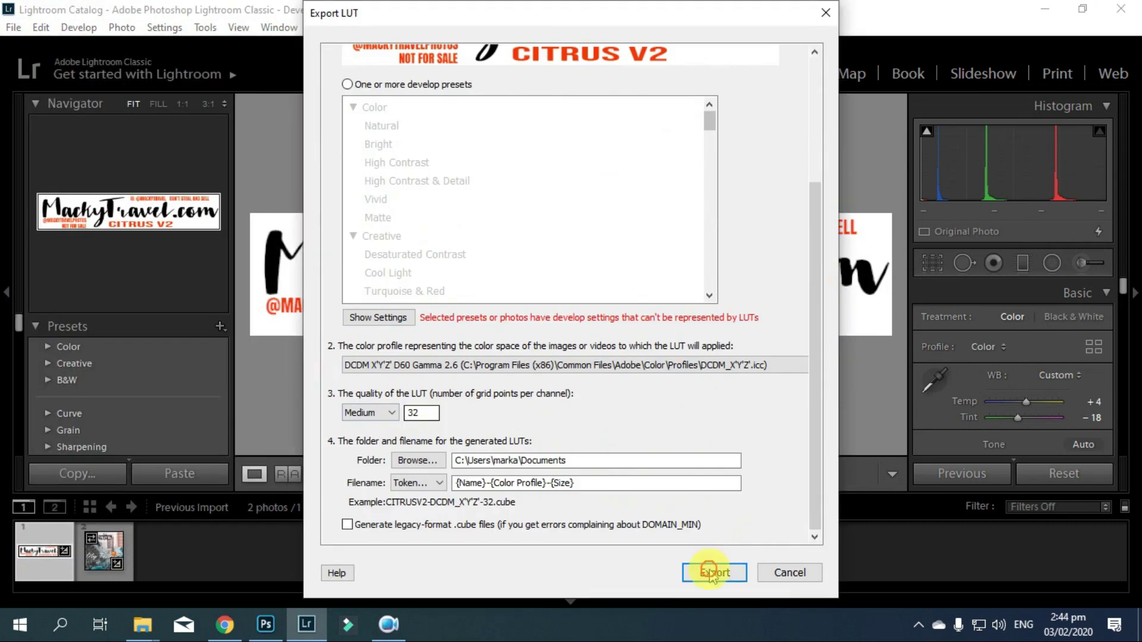
left_click(713, 570)
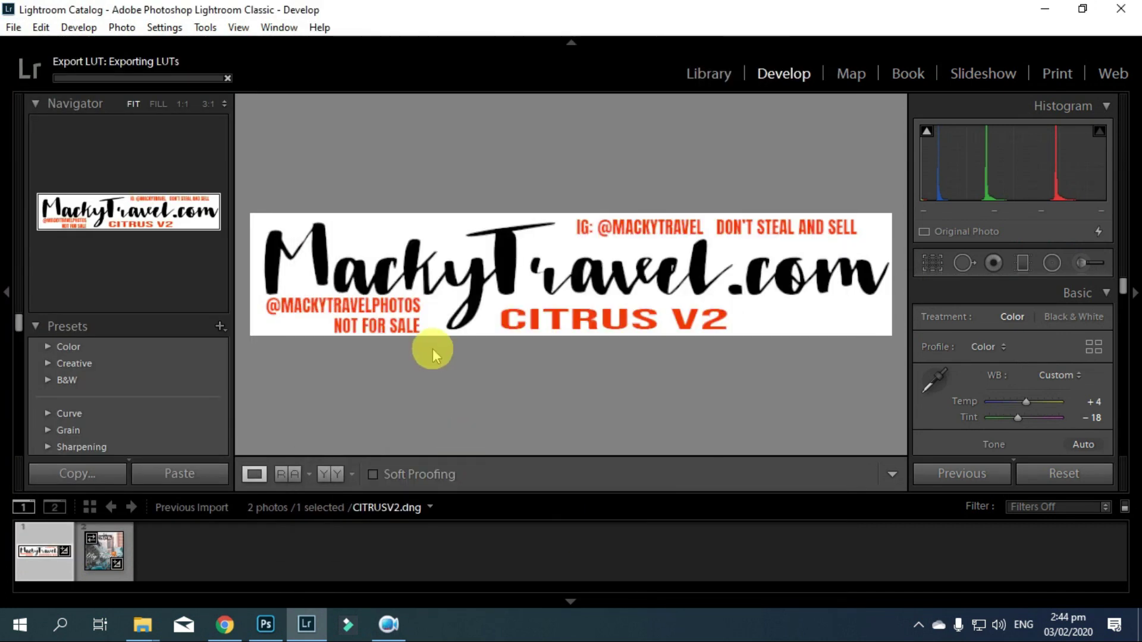
- Export a .cube LUT from the cityfadev2 look and return to Photoshop
left_click(111, 556)
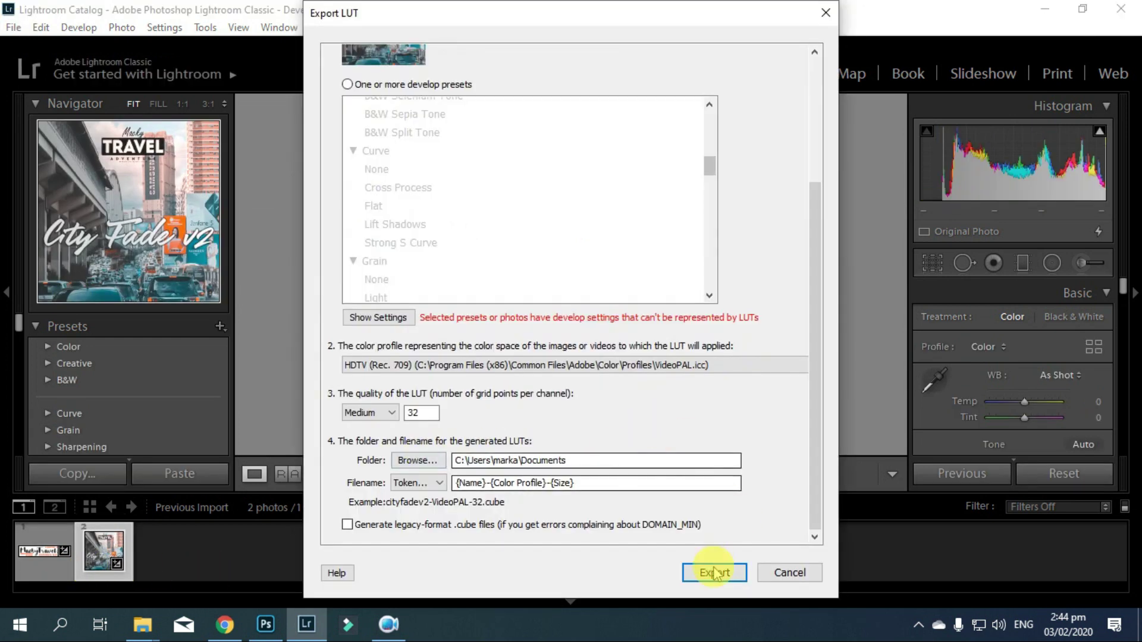
left_click(720, 571)
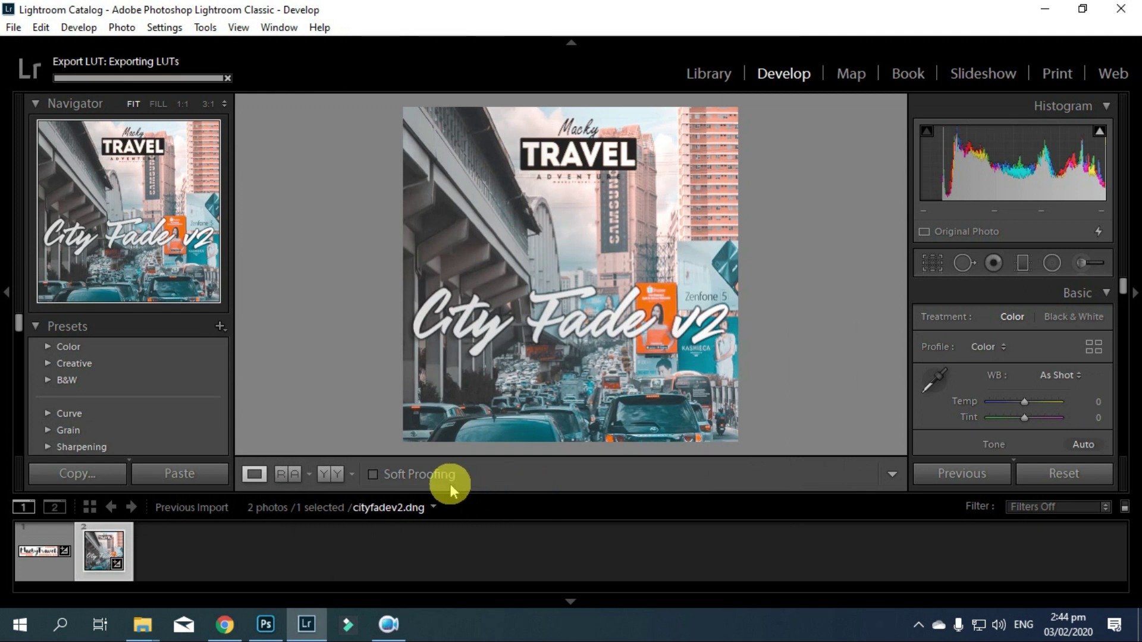
left_click(265, 624)
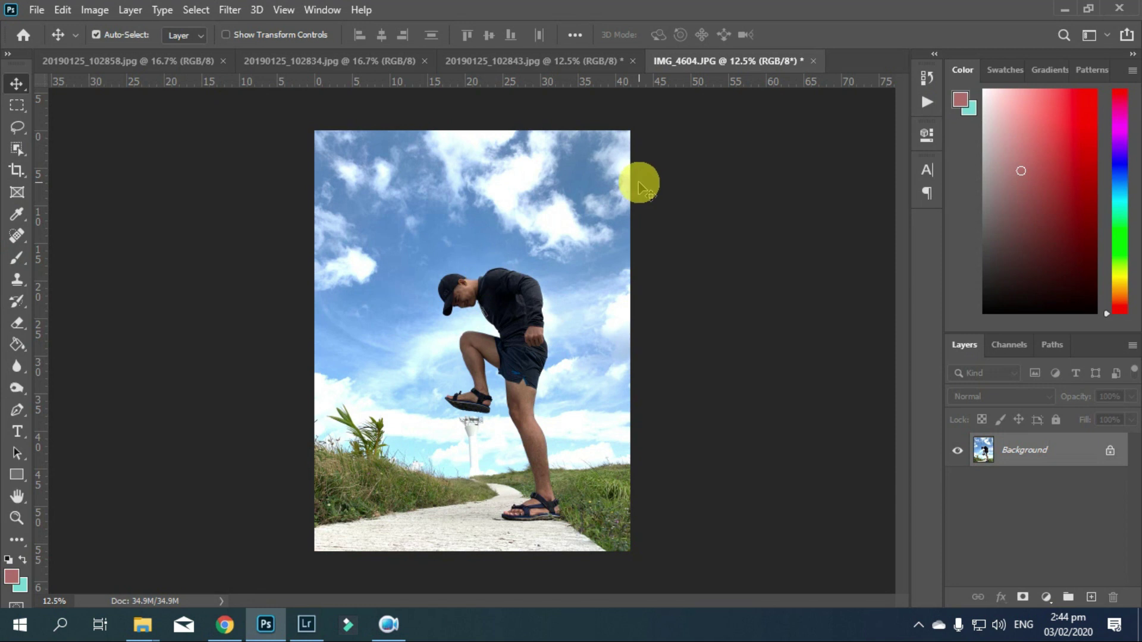
- Add a Color Lookup adjustment layer and choose Load 3D LUT
left_click(1047, 598)
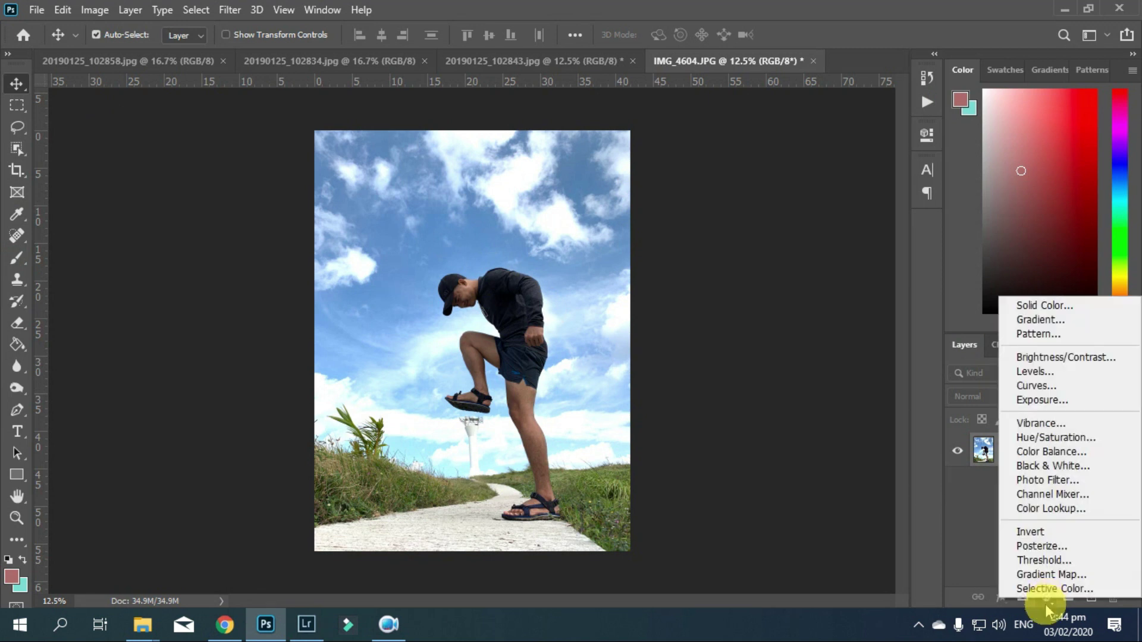
left_click(1051, 507)
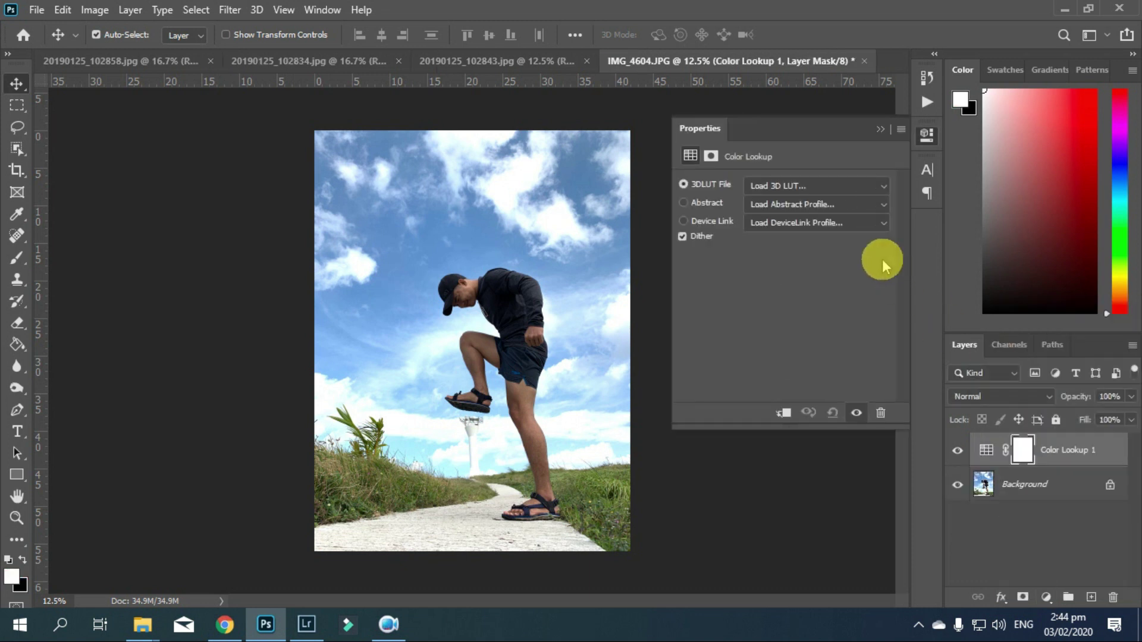
left_click(776, 187)
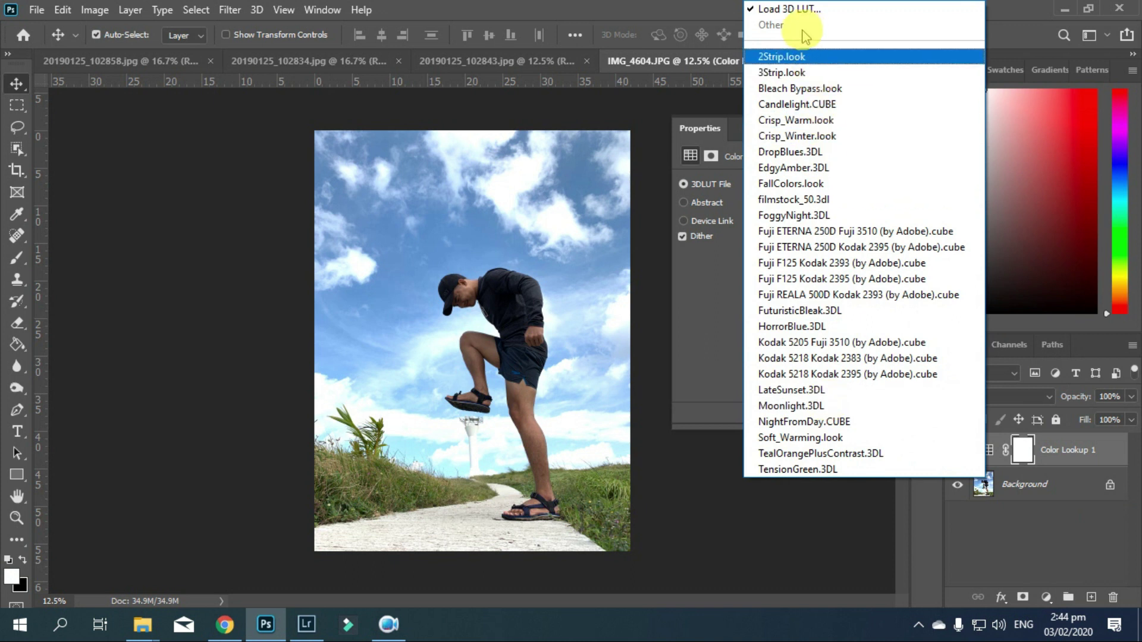
left_click(795, 10)
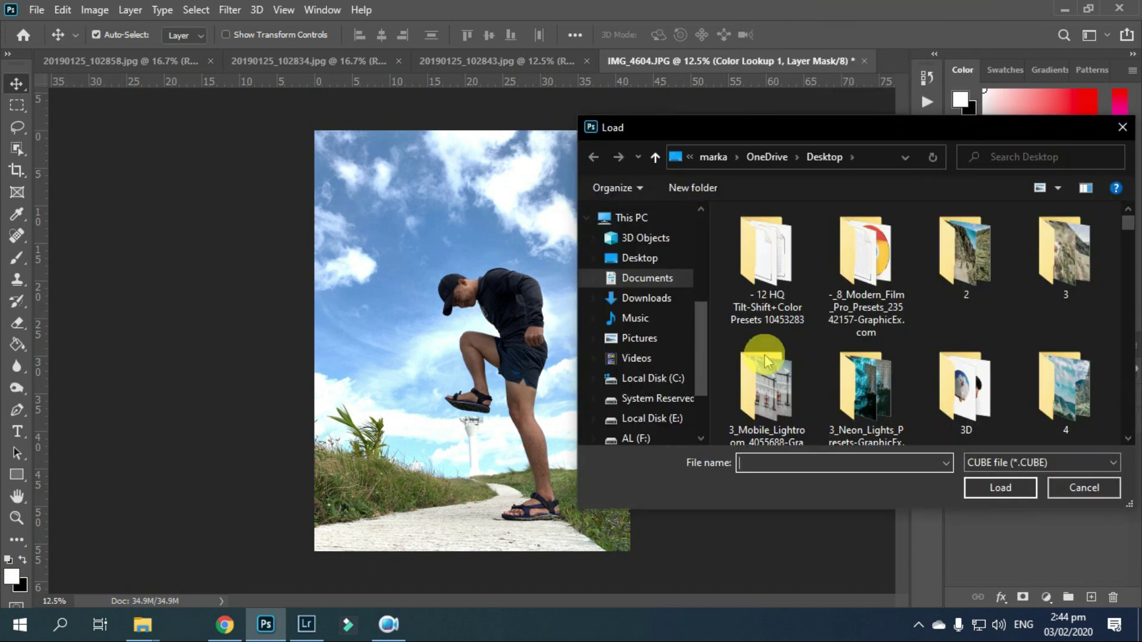
- Load CITRUSV2-DCDM_X'Y'Z'-32.cube from the Documents folder into the Color Lookup layer
left_click_drag(1036, 130, 898, 96)
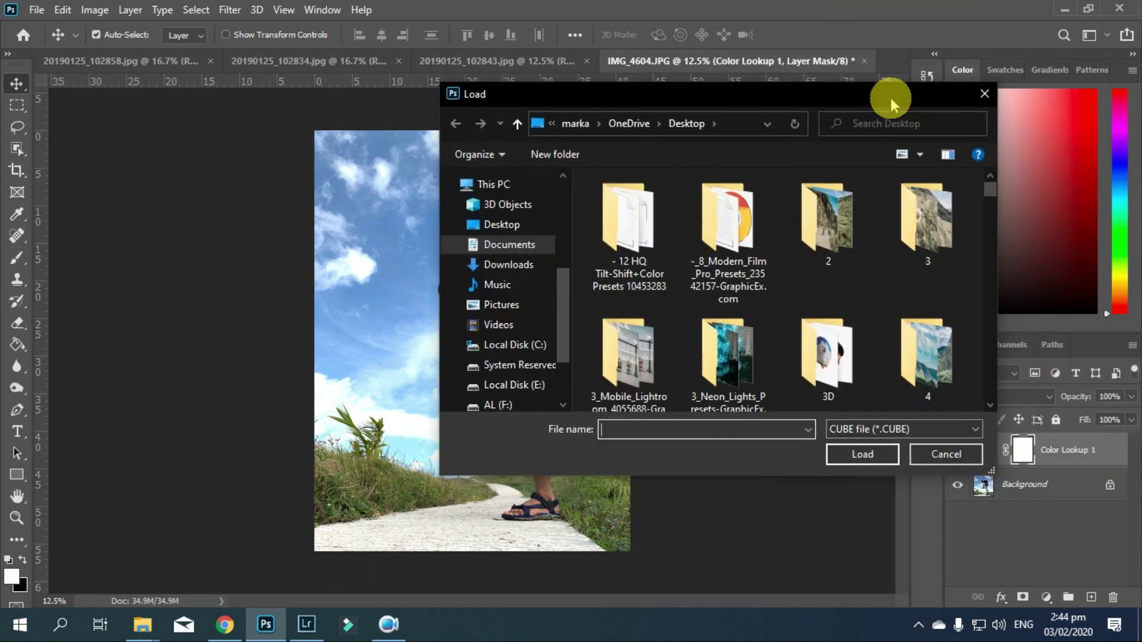
scroll(863, 250, "down", 2)
scroll(901, 269, "down", 5)
scroll(898, 270, "down", 5)
scroll(891, 272, "down", 5)
scroll(888, 273, "down", 5)
scroll(872, 287, "down", 5)
scroll(873, 288, "down", 5)
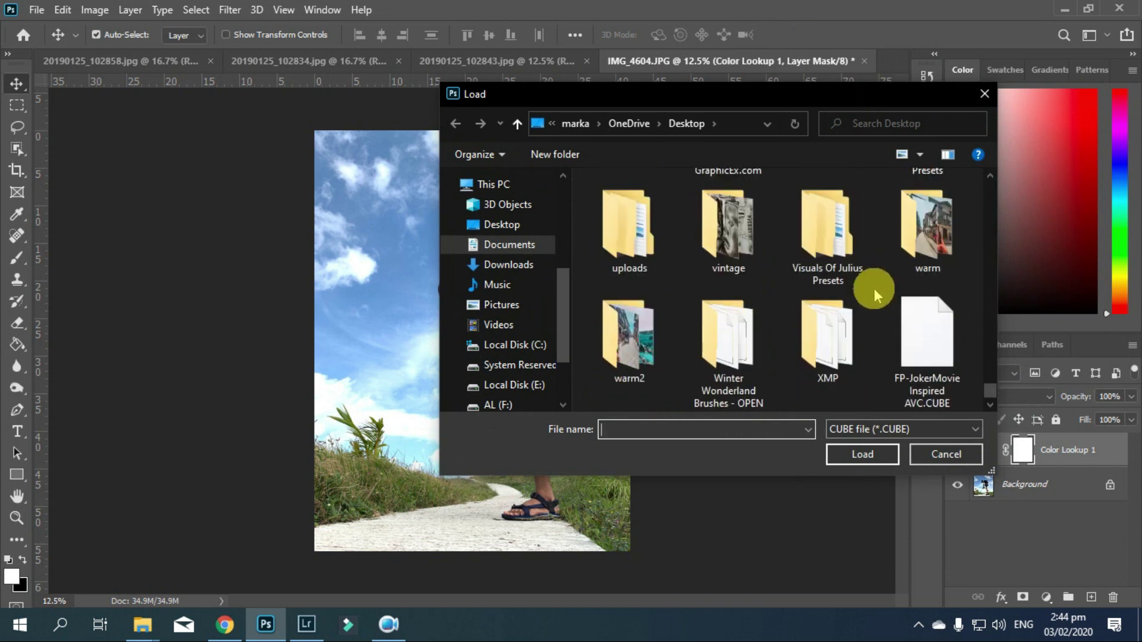
scroll(874, 288, "up", 5)
scroll(548, 234, "up", 3)
scroll(930, 301, "up", 10)
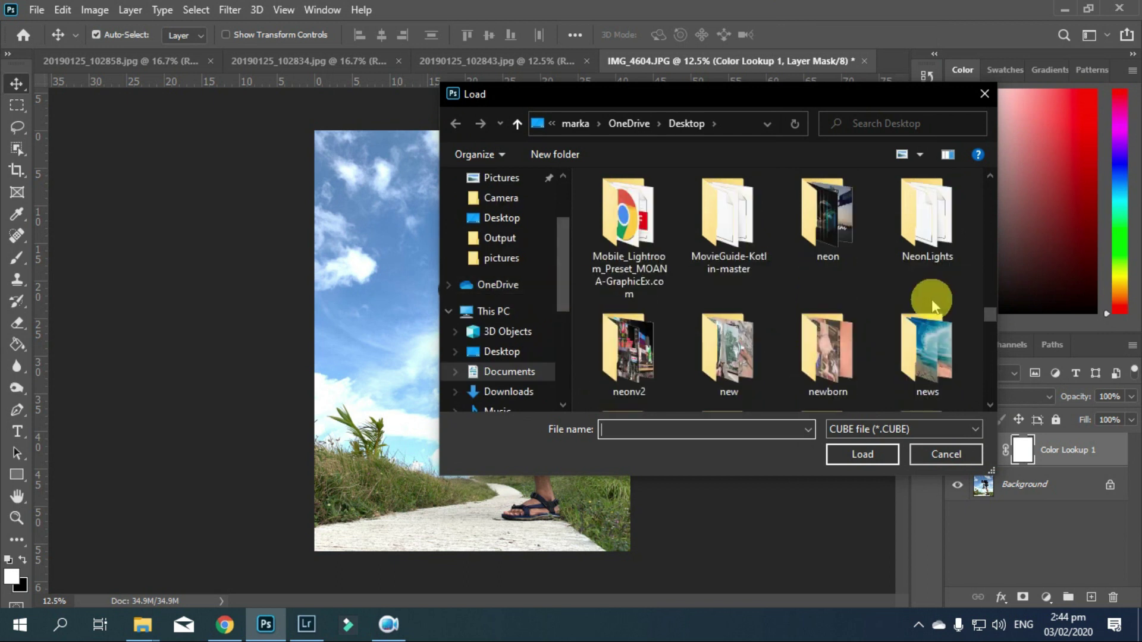
scroll(930, 301, "up", 10)
scroll(523, 291, "up", 2)
left_click(510, 250)
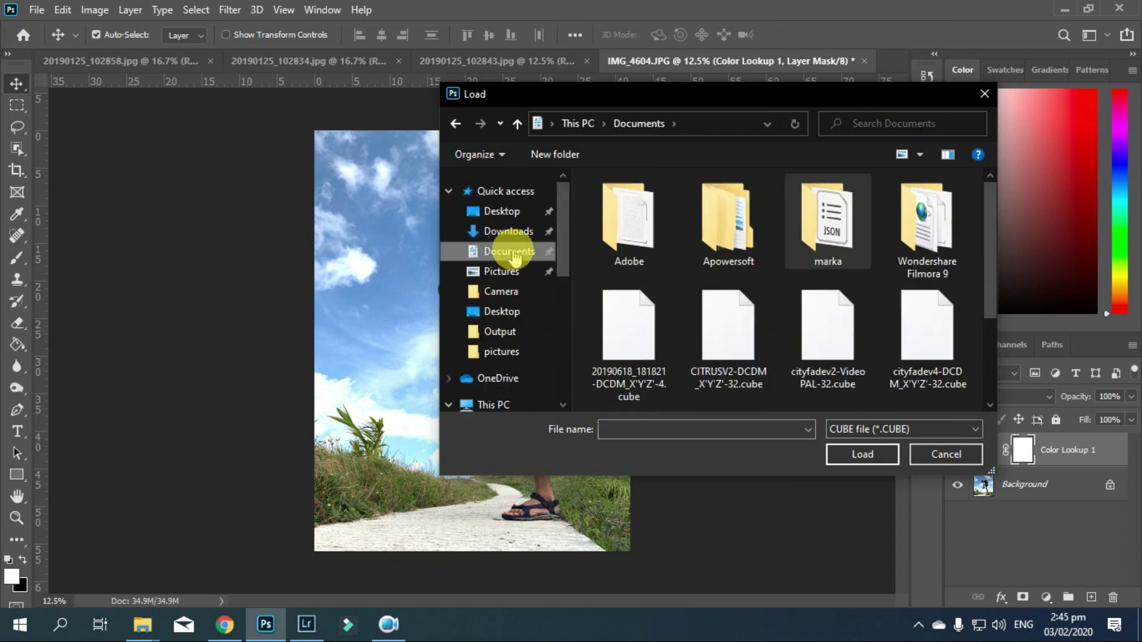
left_click(811, 362)
left_click(757, 355)
double_click(747, 357)
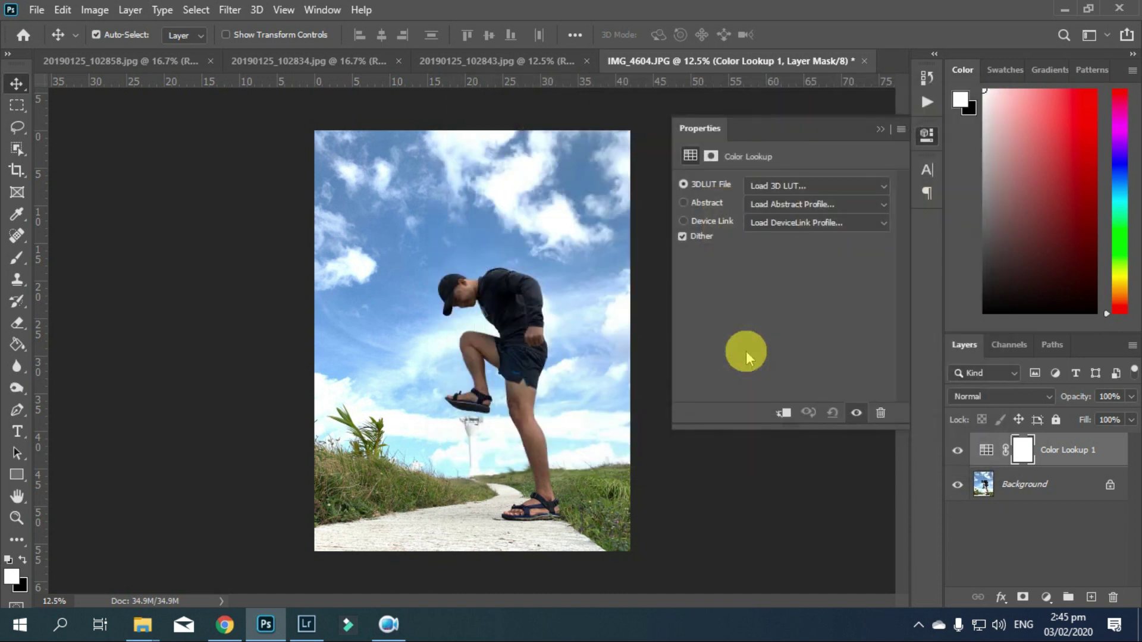
- Add a second Color Lookup layer loading cityfadev4-DCDM_X'Y'Z'-32.cube
left_click(880, 129)
left_click(1046, 597)
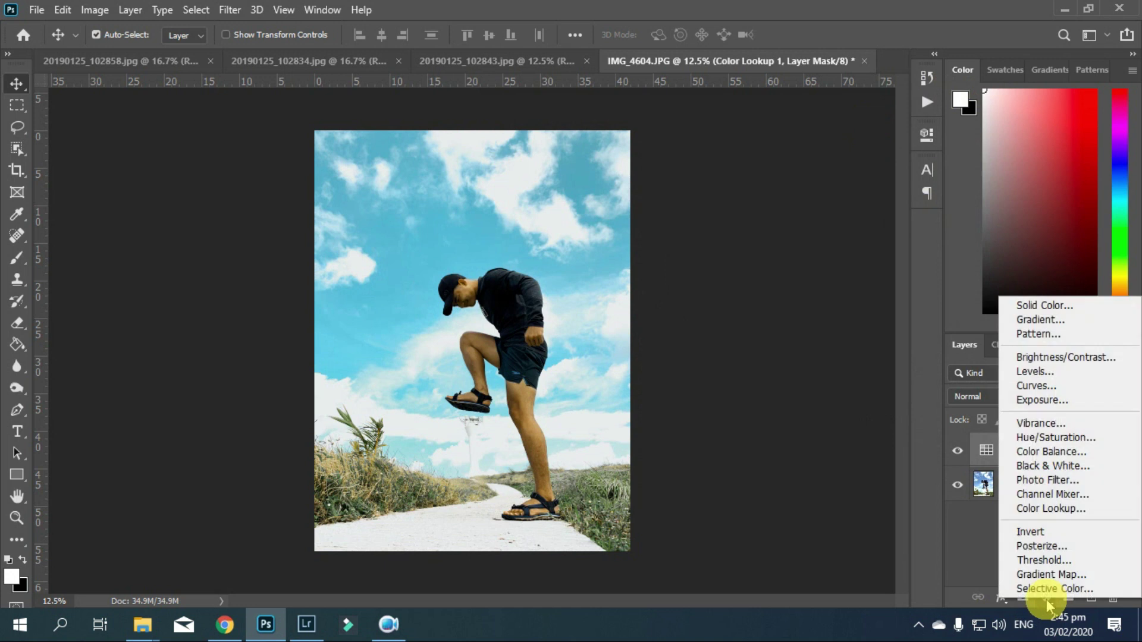
left_click(1065, 510)
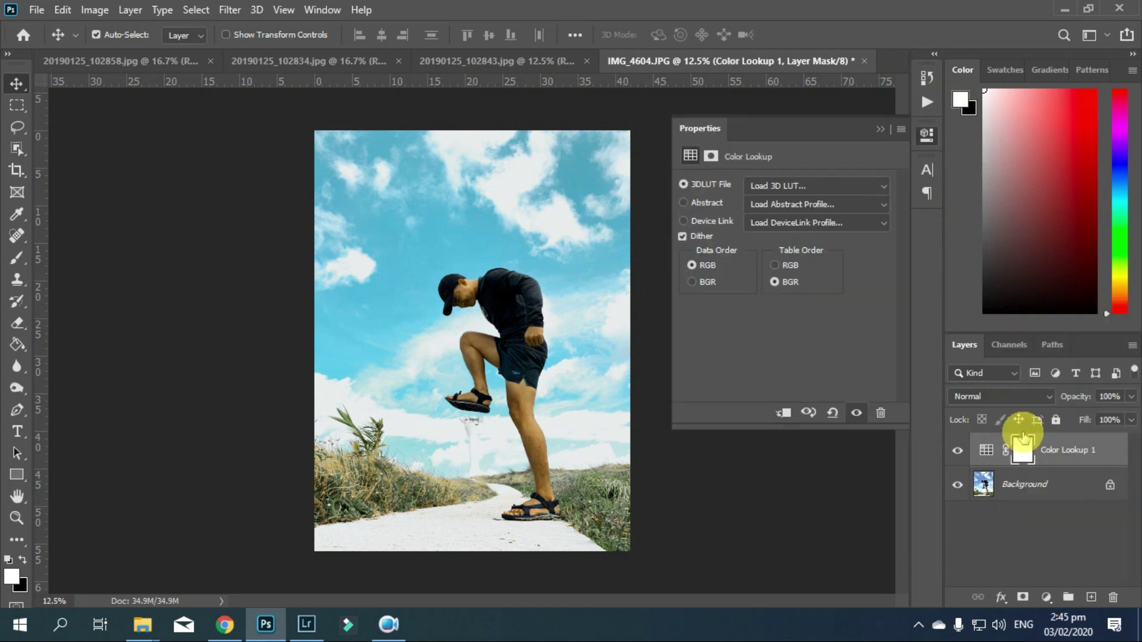
left_click(812, 184)
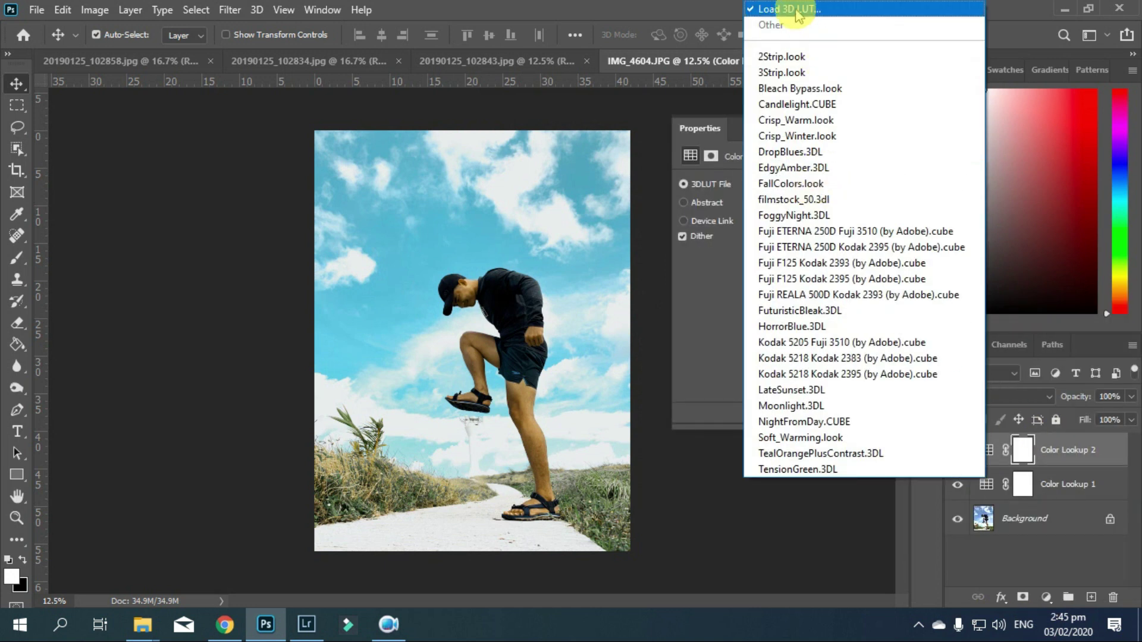
left_click(794, 10)
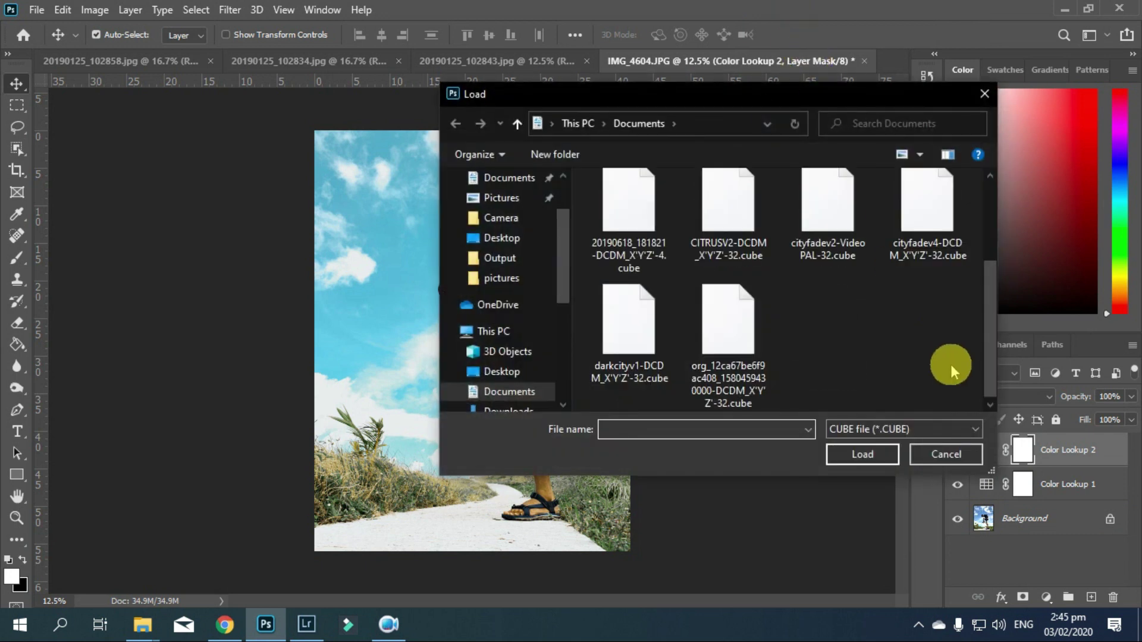
left_click(931, 238)
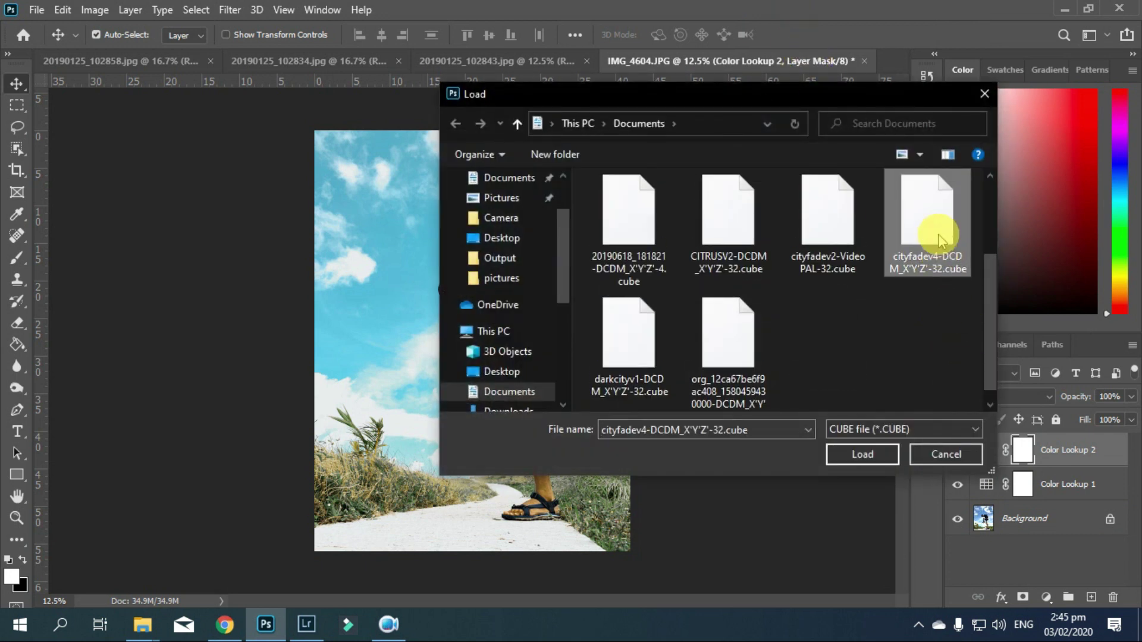
double_click(929, 237)
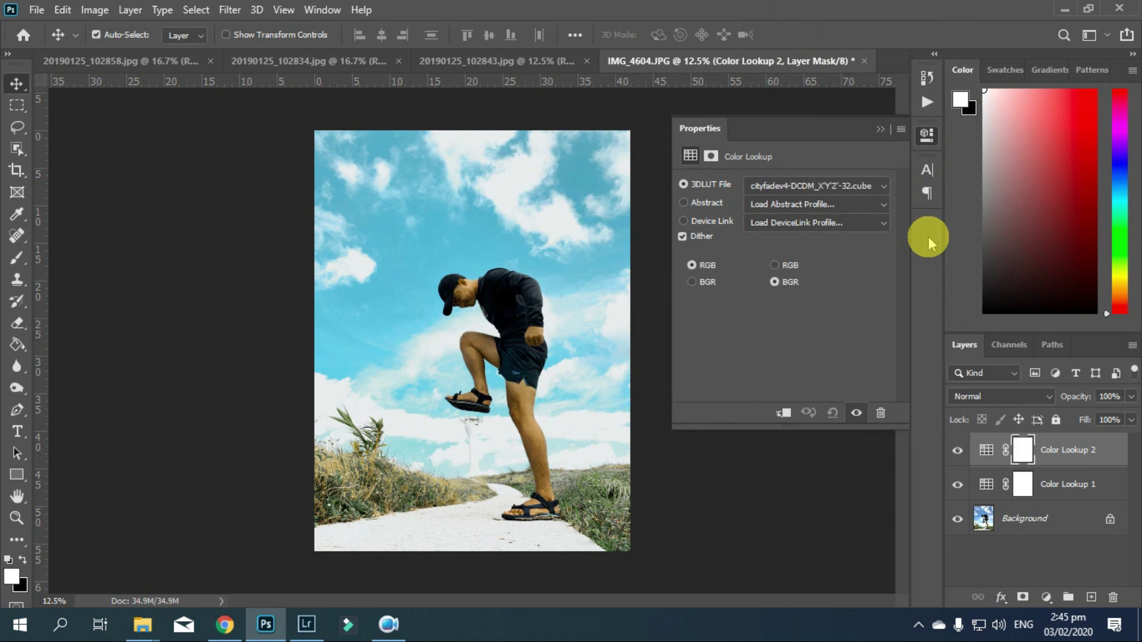
- Add a Color Balance adjustment layer above the lookup layers
left_click(879, 130)
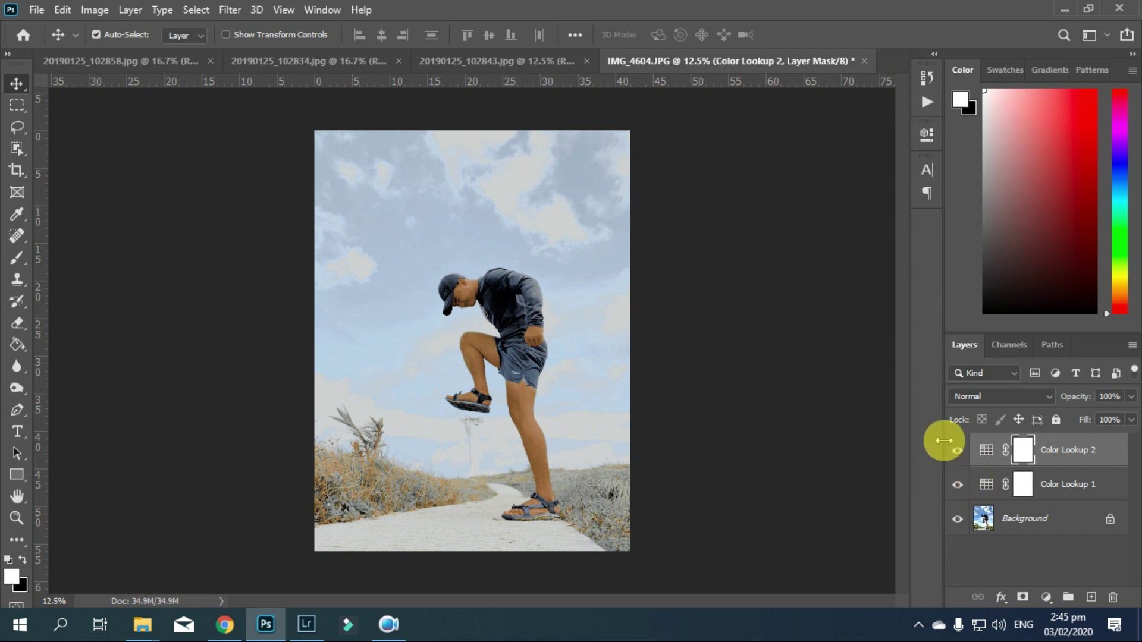
left_click(1048, 597)
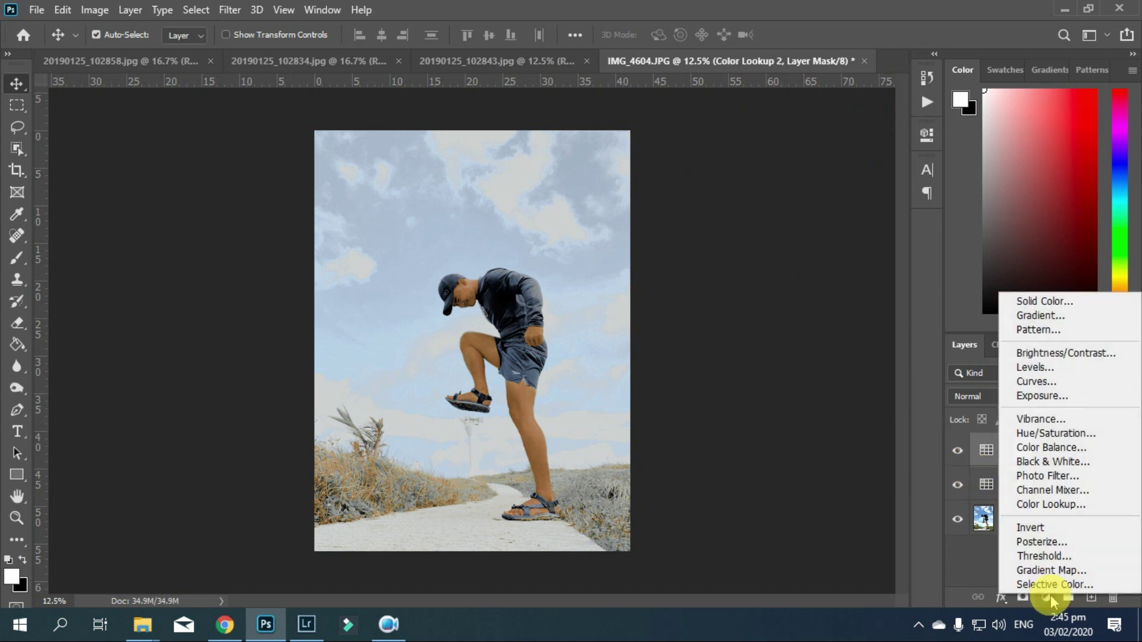
left_click(1051, 447)
- Add a Hue/Saturation layer adjusting Reds, Blues, Greens and Master hue, saturation and lightness
left_click(1047, 596)
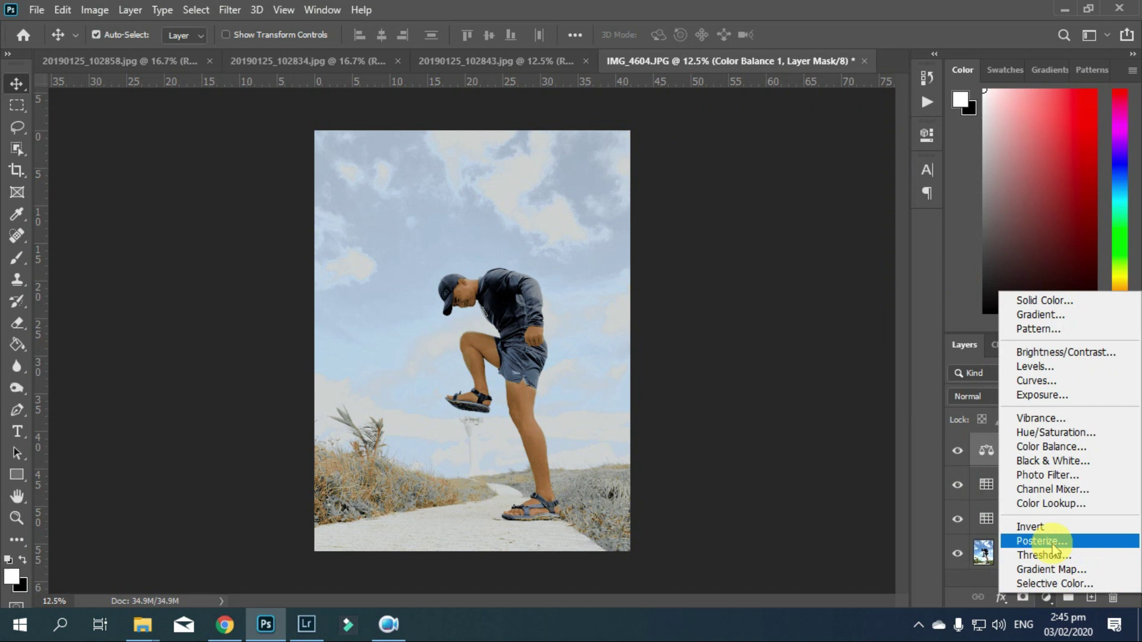
left_click(1053, 433)
left_click(773, 206)
left_click(773, 232)
mouse_move(784, 280)
left_mouse_down()
mouse_move(798, 280)
mouse_move(777, 248)
mouse_move(804, 280)
mouse_move(783, 280)
mouse_move(784, 249)
left_mouse_up()
left_click(800, 206)
left_click(800, 279)
left_click(800, 206)
left_click(774, 256)
left_click(767, 208)
left_click(764, 198)
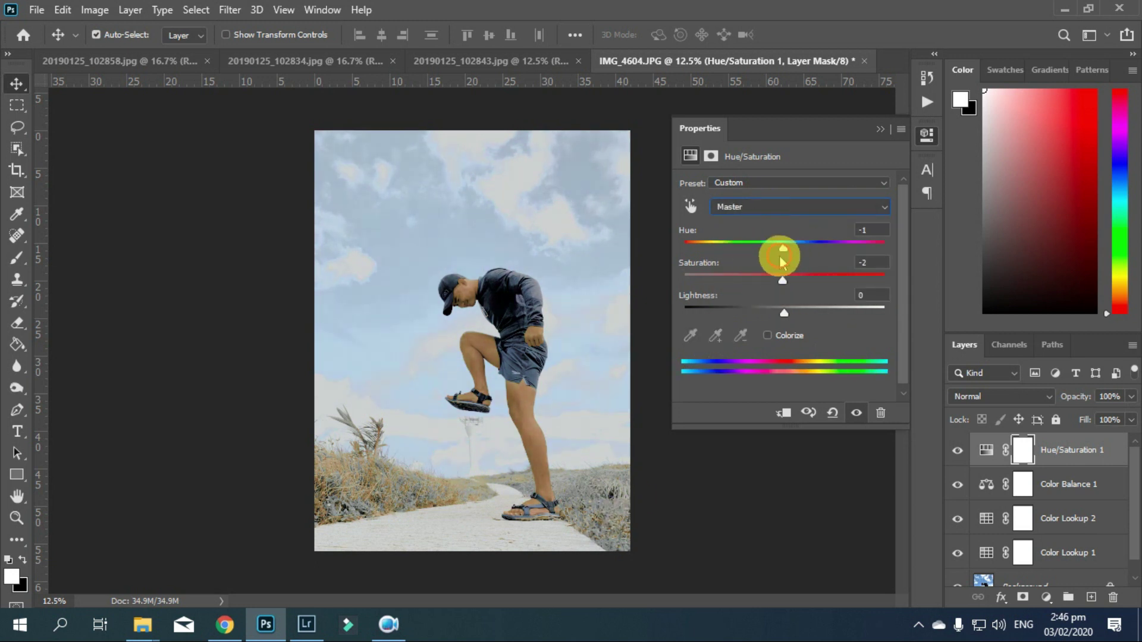
left_click_drag(784, 313, 797, 313)
- Add a Vibrance layer with vibrance raised to about +23
left_click(1046, 597)
left_click(1038, 424)
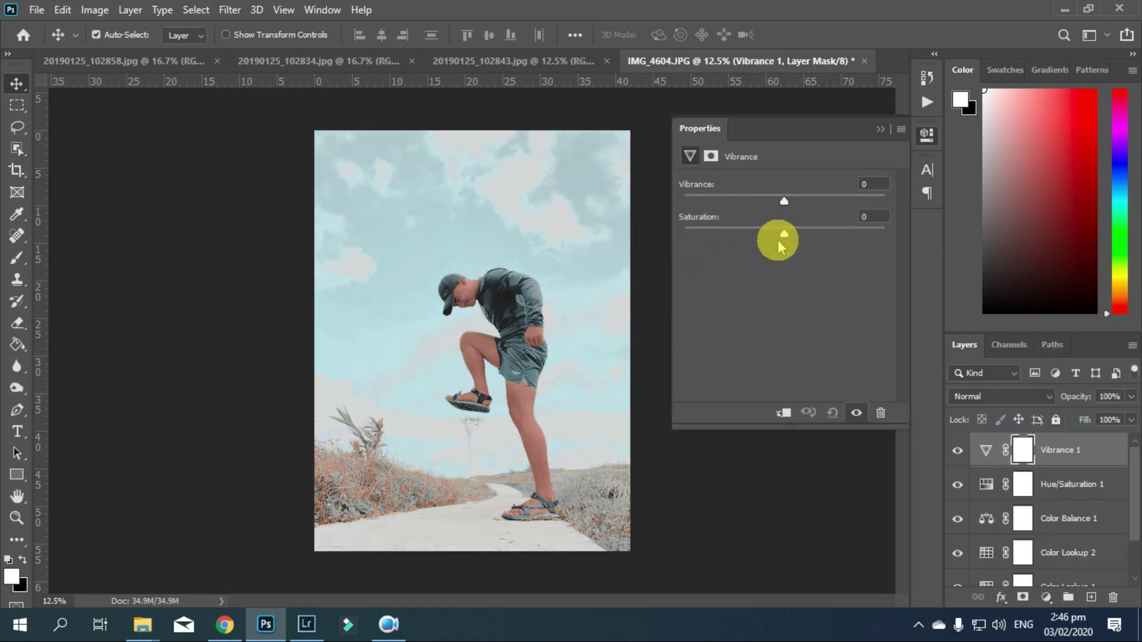
left_click_drag(759, 201, 806, 200)
left_click(881, 129)
- Add a second Color Balance layer with Shadows Magenta-Green set to -3
left_click(1046, 597)
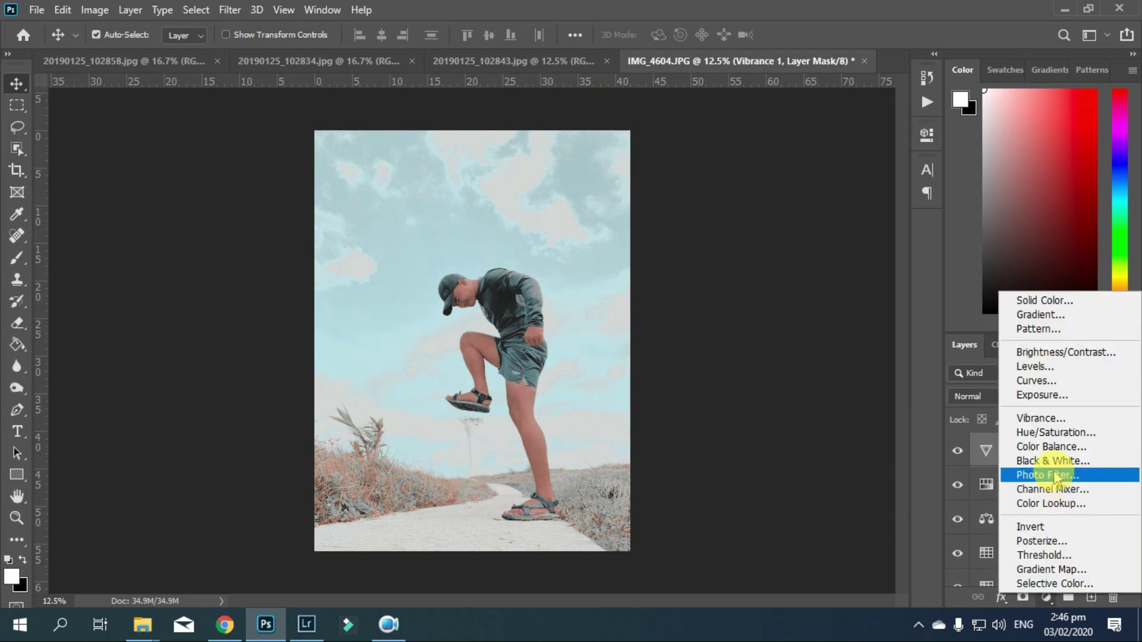
left_click(1051, 447)
left_click_drag(762, 243, 759, 243)
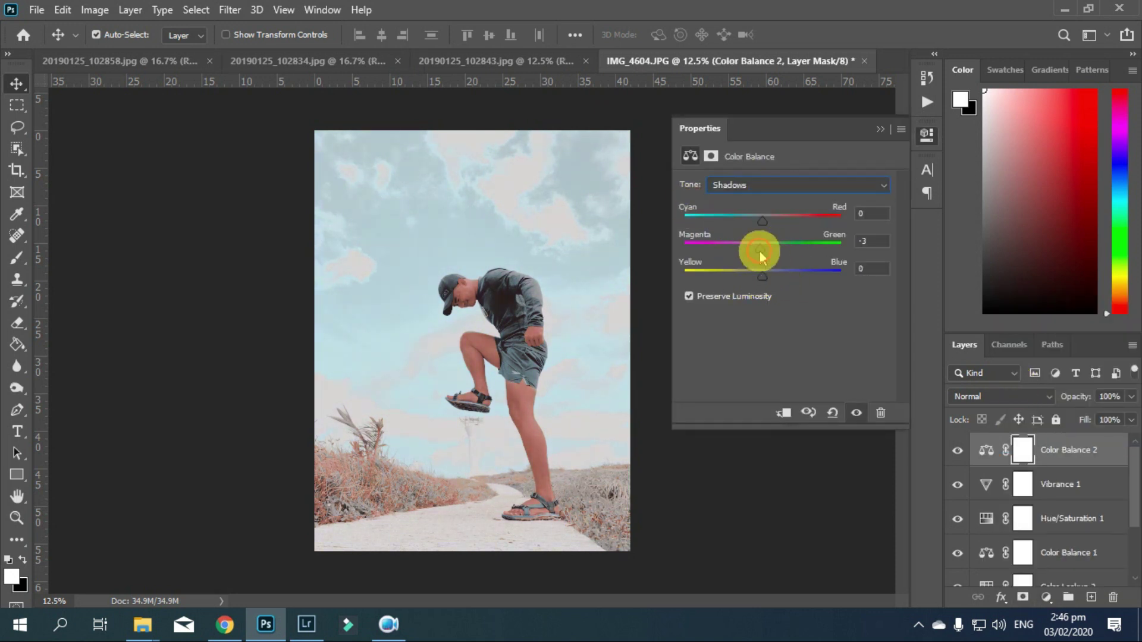
key("z")
left_click(492, 357)
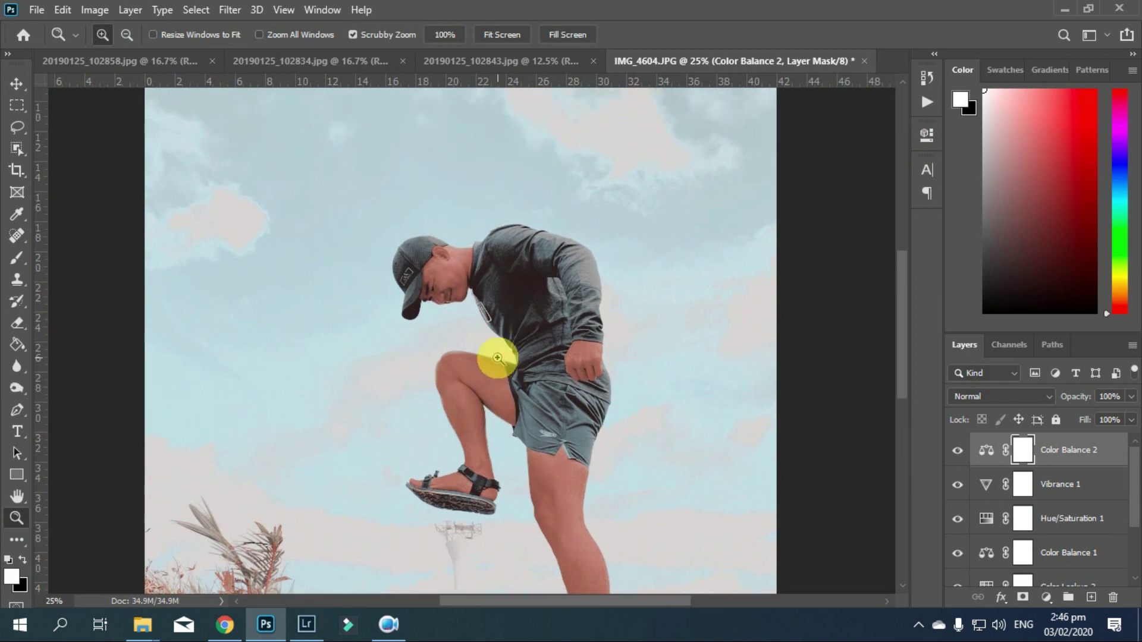
- Select all adjustment layers from Color Balance 2 to Color Lookup 1 and group them with Ctrl+G
left_click(503, 35)
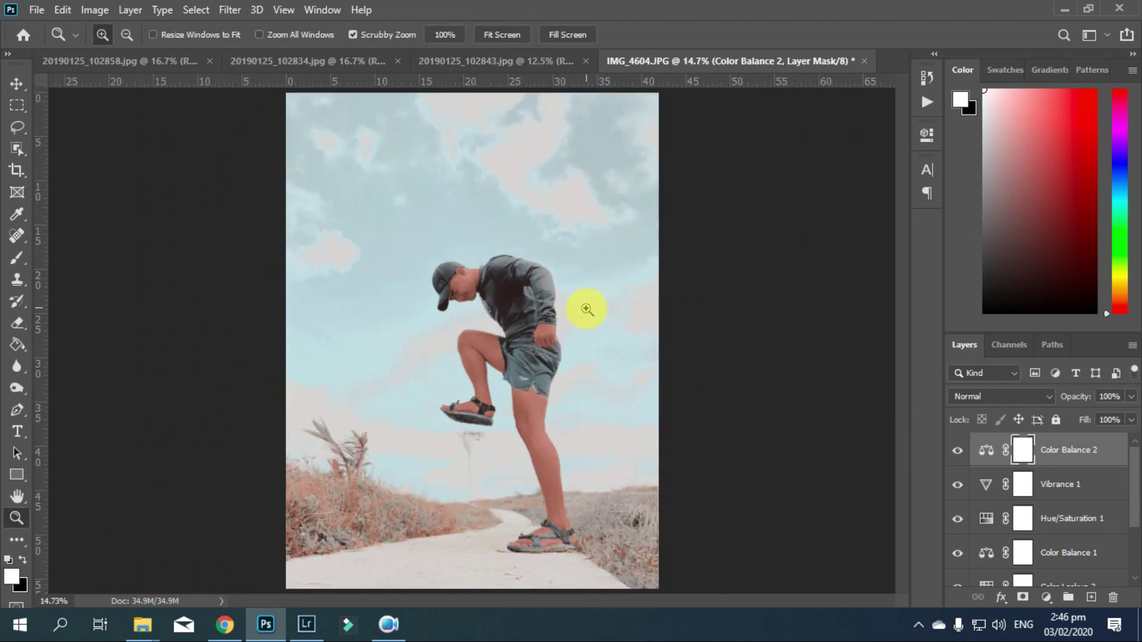
scroll(1042, 483, "down", 3)
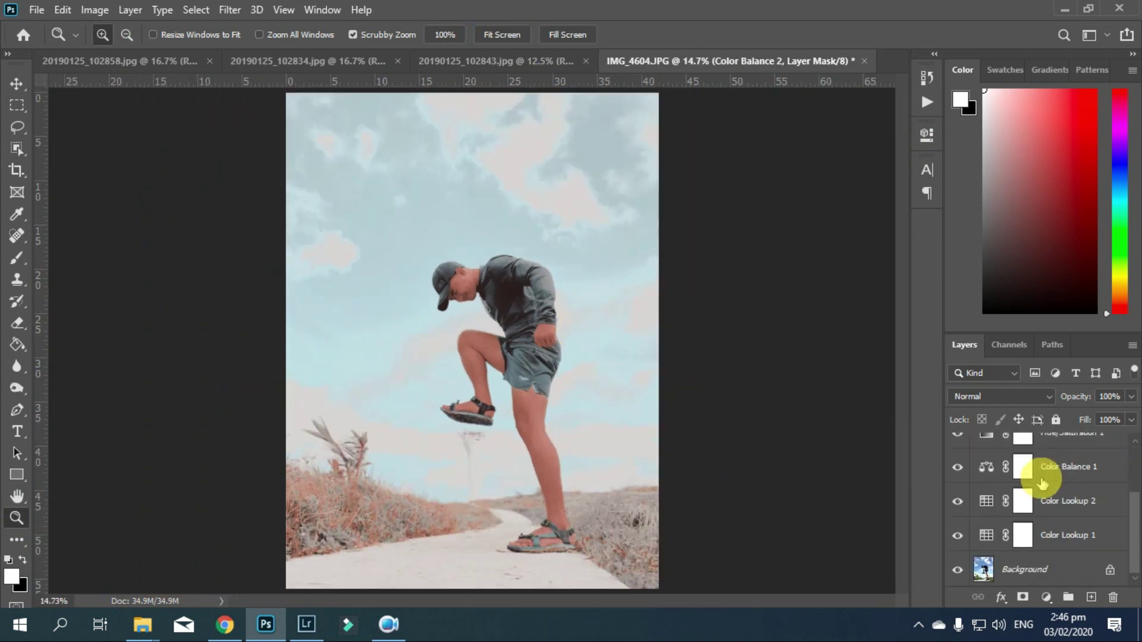
scroll(1101, 532, "up", 3)
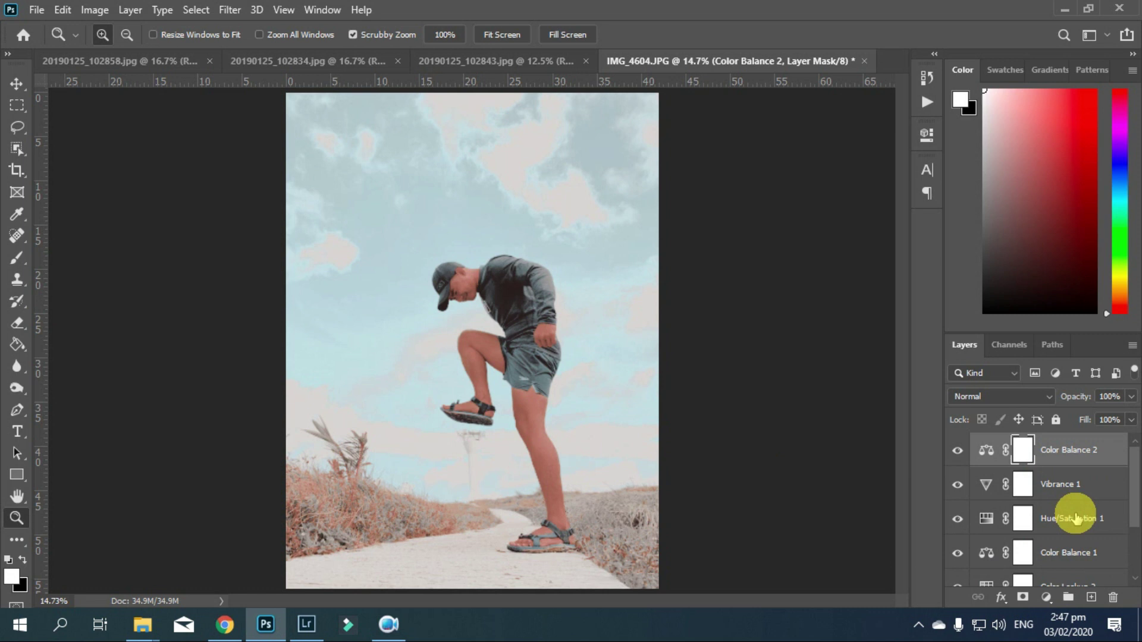
left_click(1077, 513, "shift")
scroll(1079, 527, "down", 2)
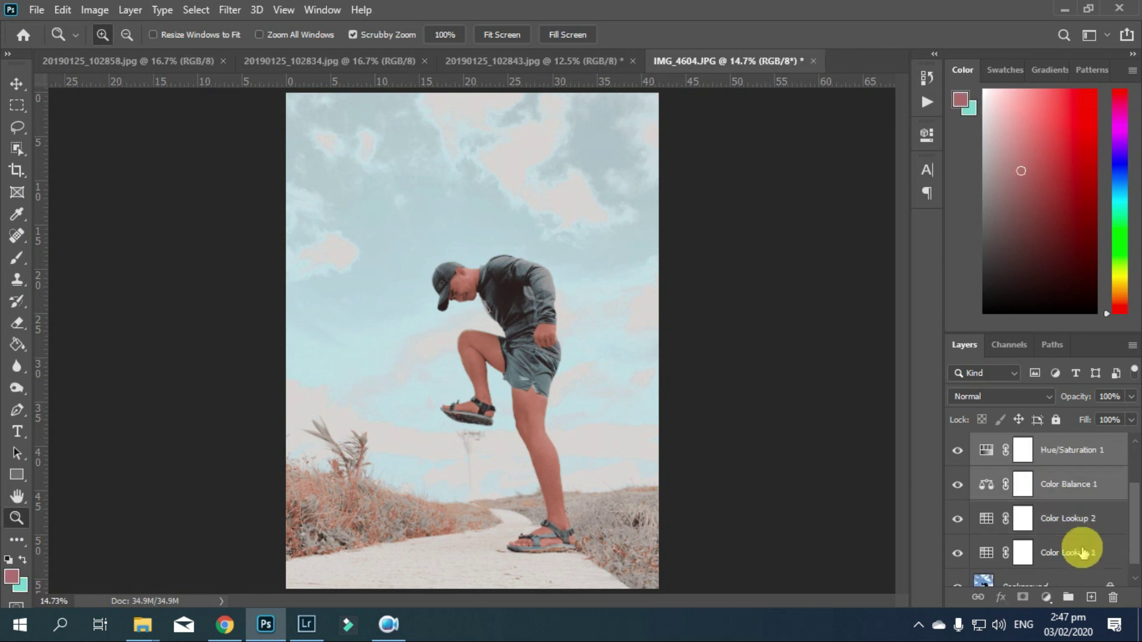
left_click(1082, 553, "shift")
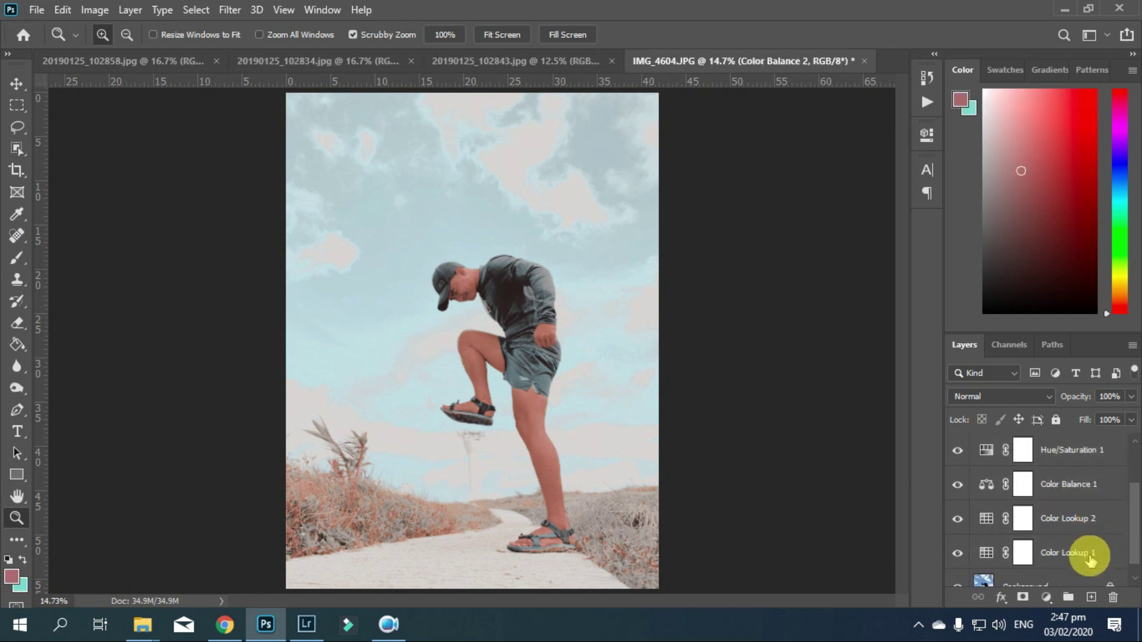
left_click(1090, 553)
left_click(1095, 485, "shift")
scroll(1097, 506, "up", 2)
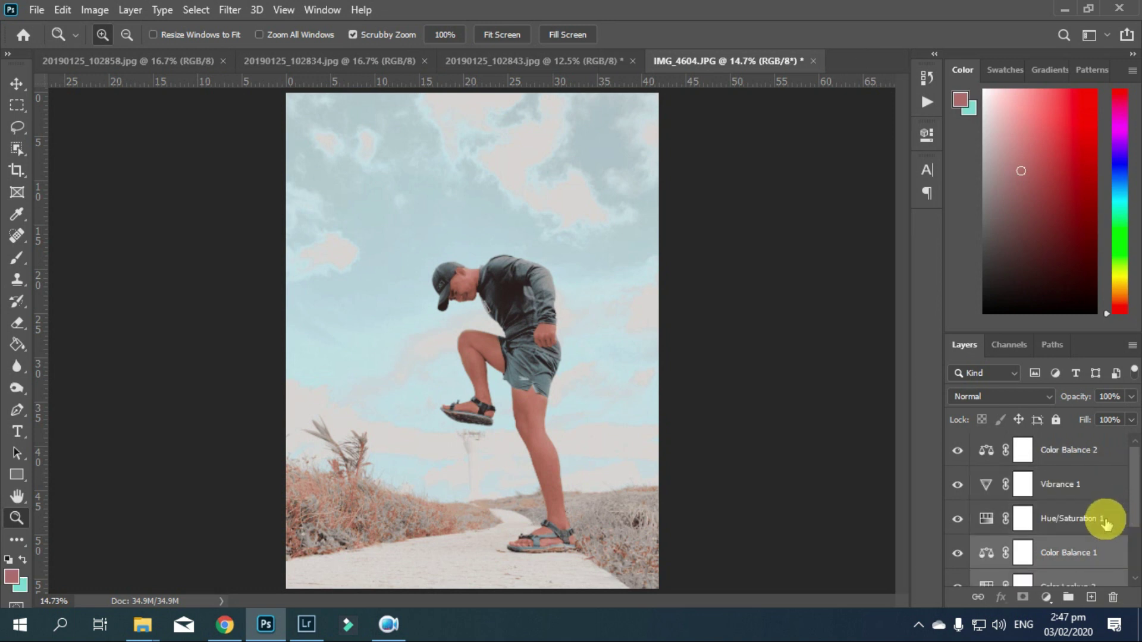
scroll(1100, 462, "down", 3)
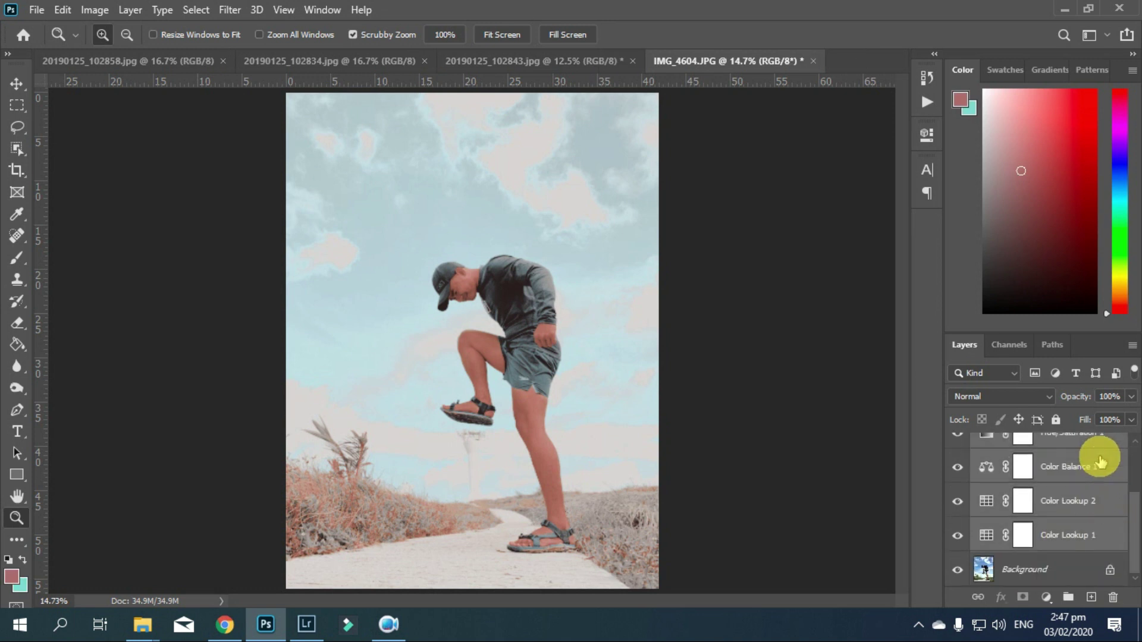
key("ctrl+g")
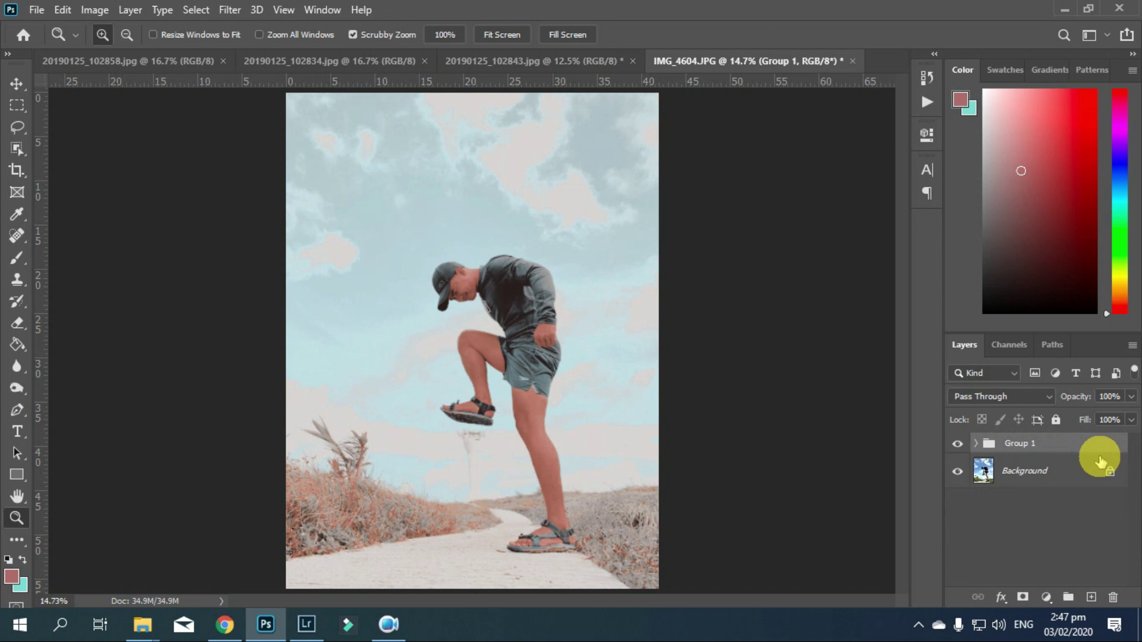
- Export Color Lookup Tables with 32 grid points and CUBE format checked
left_click(34, 12)
mouse_move(55, 252)
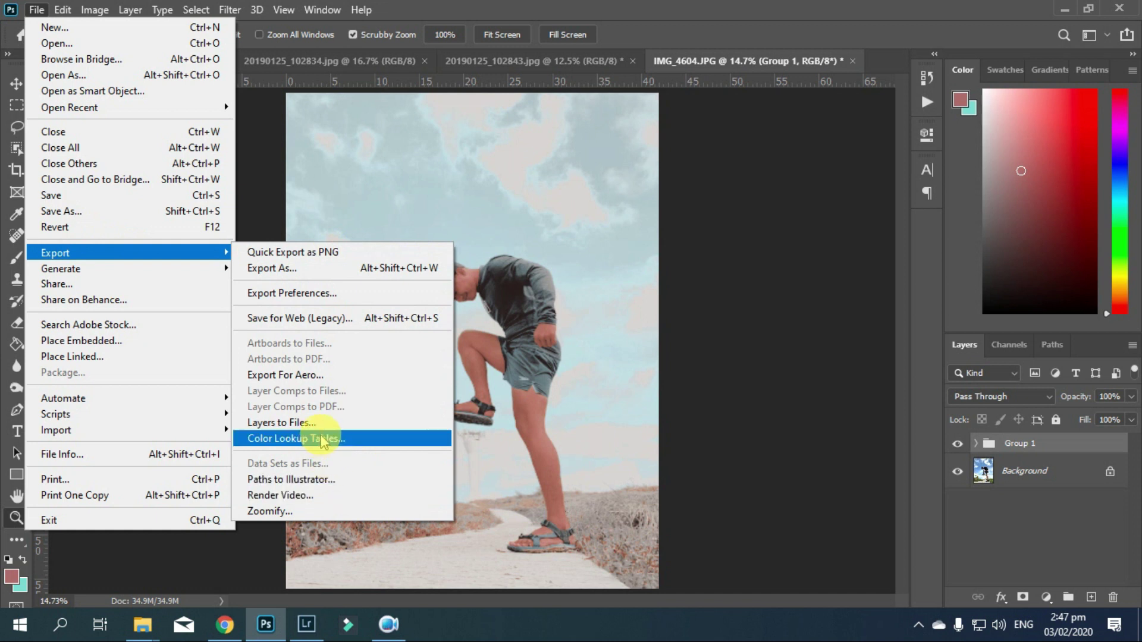
left_click(324, 440)
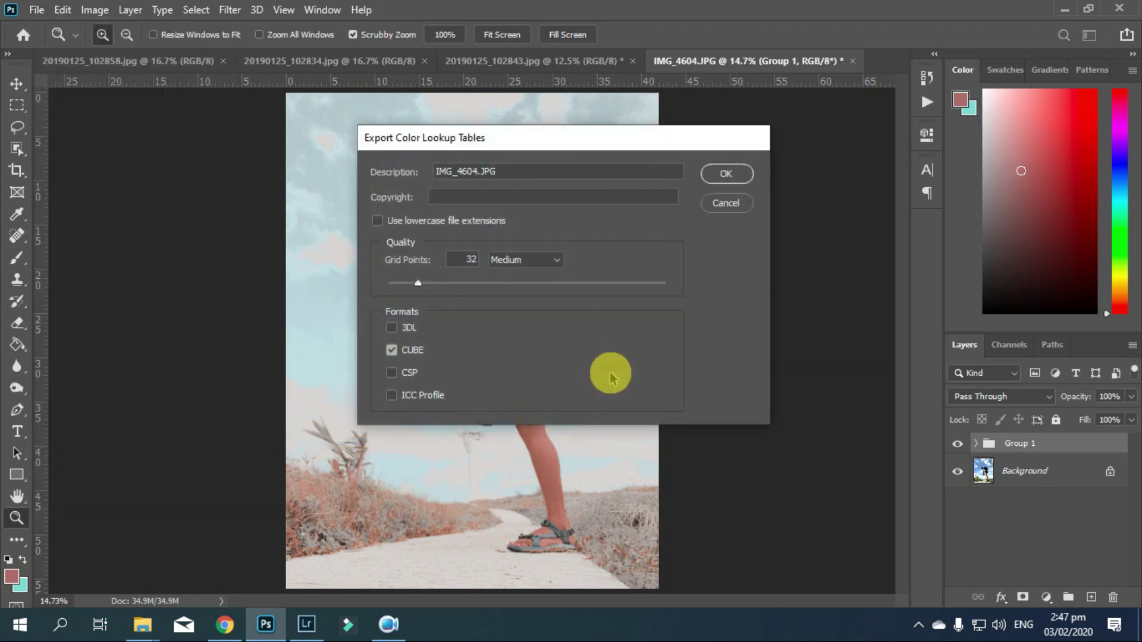
left_click(497, 171)
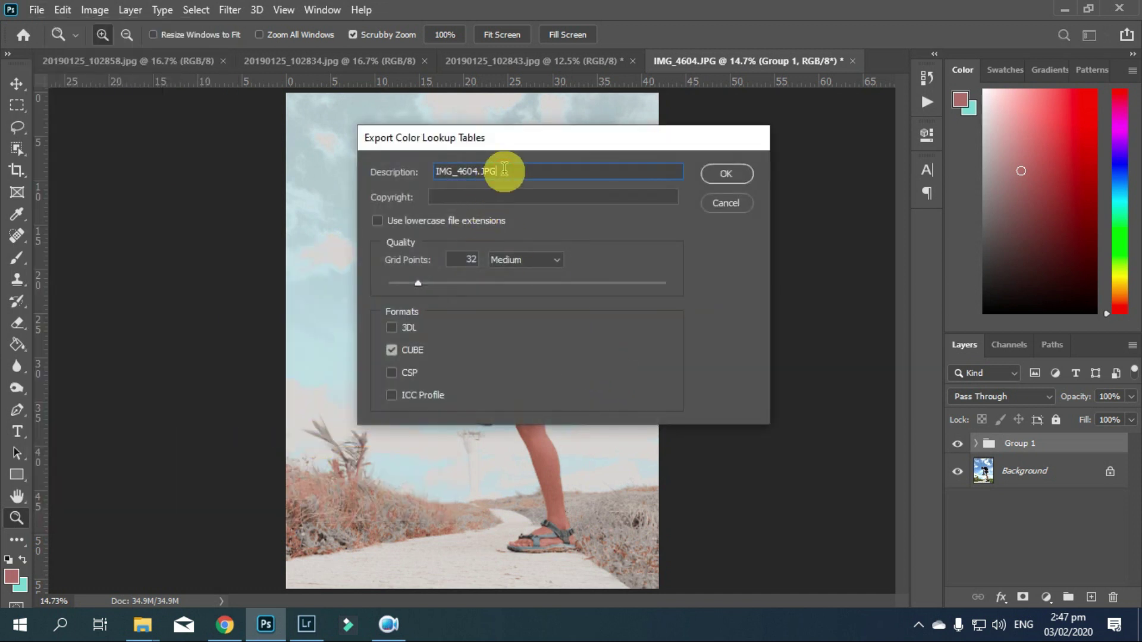
left_click(392, 351)
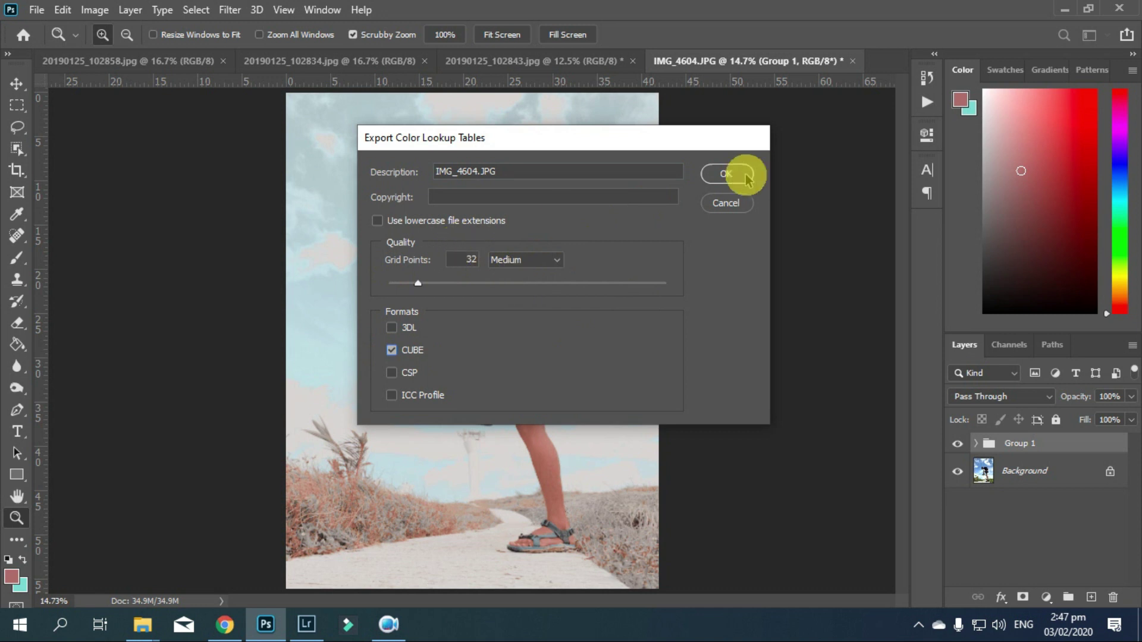
left_click(728, 175)
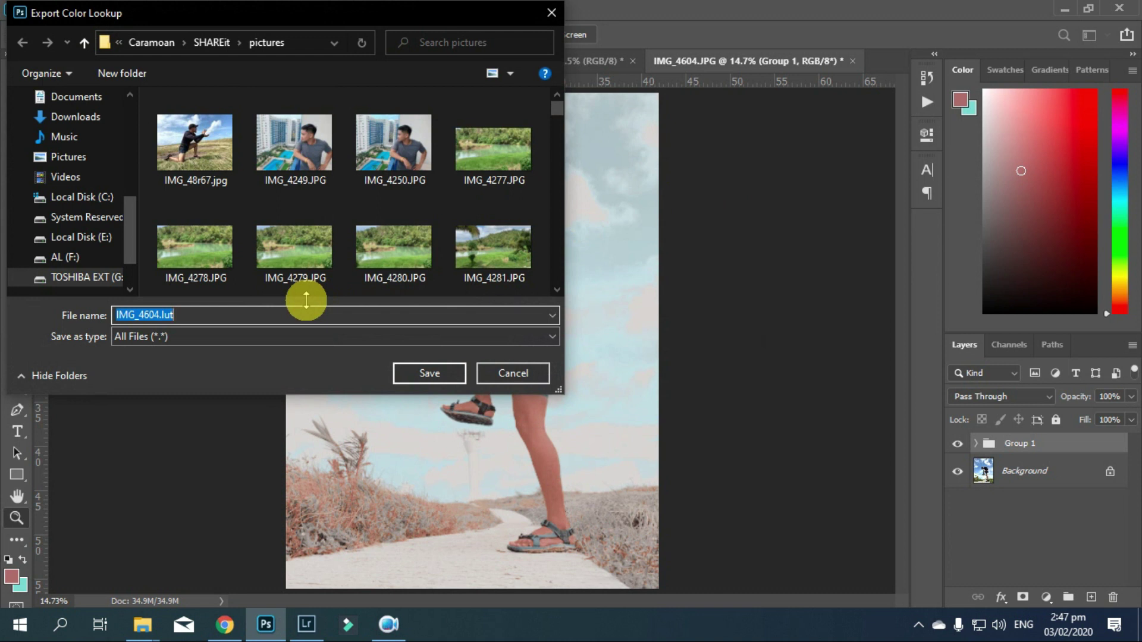
- Name the lookup table cityfade+citrus and save it in Documents
type("BASE")
key("BackSpace")
key("BackSpace")
key("BackSpace")
key("BackSpace")
type("cityfade+citrus")
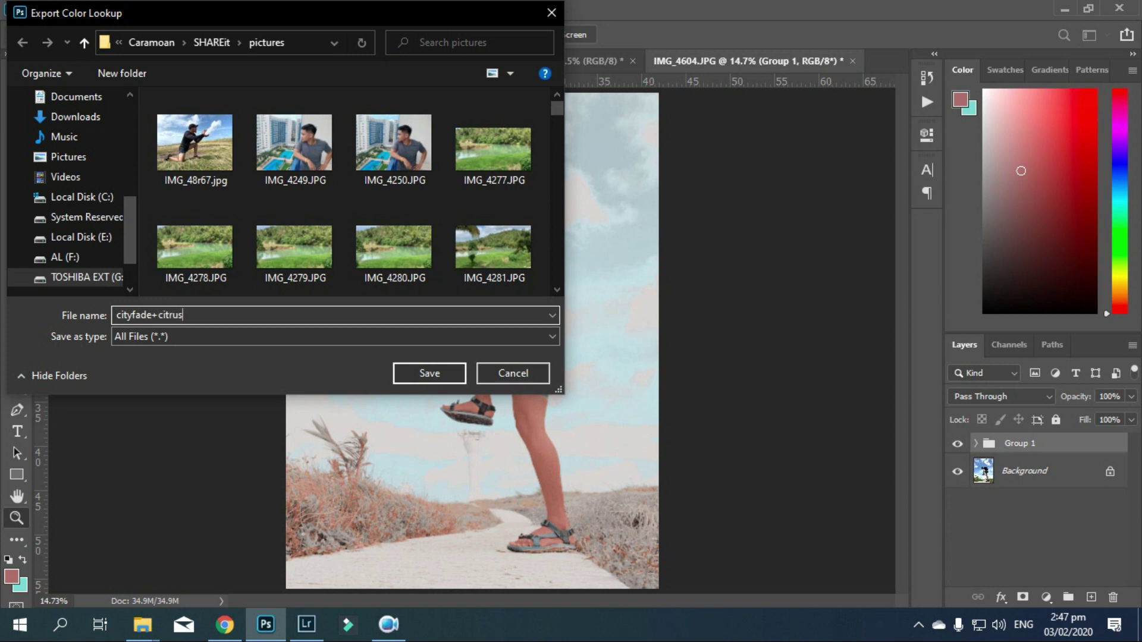
scroll(77, 225, "up", 2)
scroll(77, 209, "up", 3)
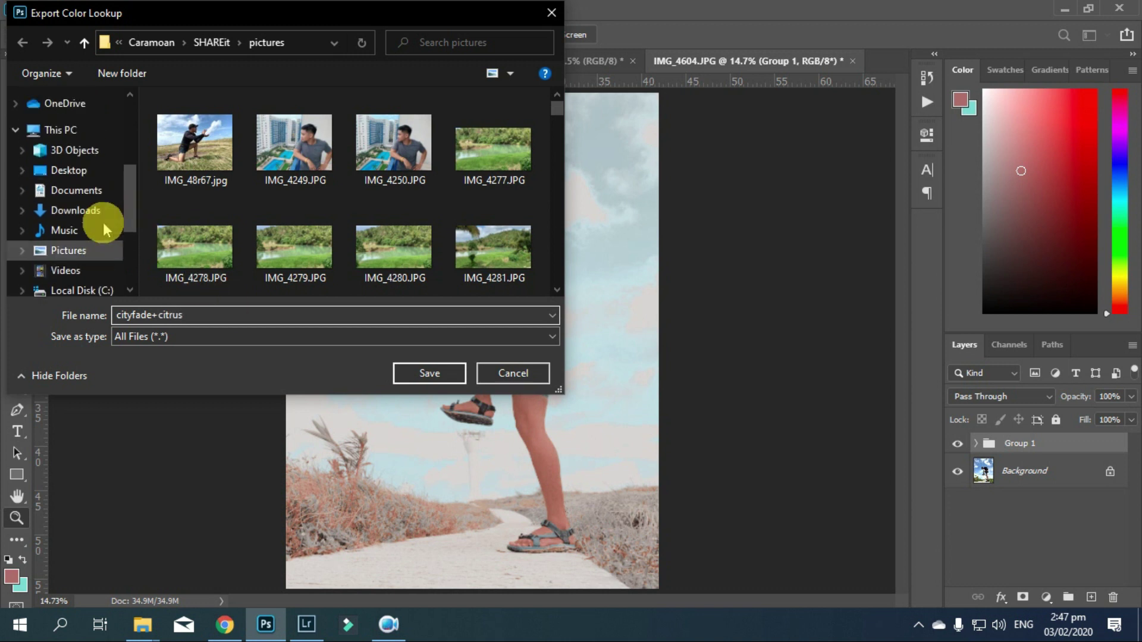
scroll(472, 240, "down", 5)
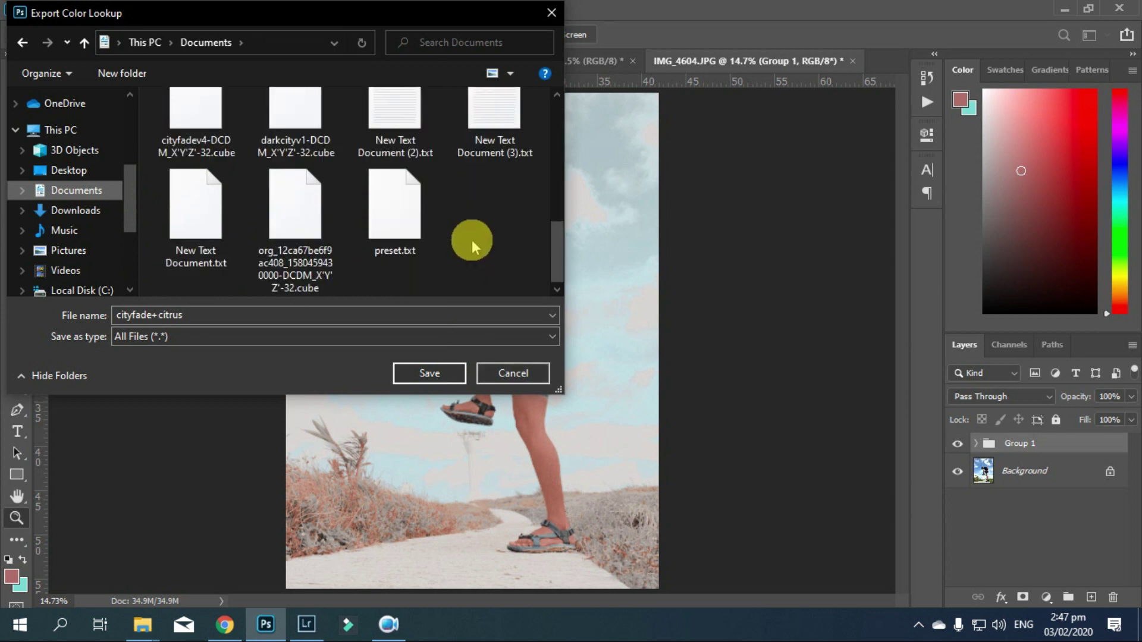
left_click(443, 373)
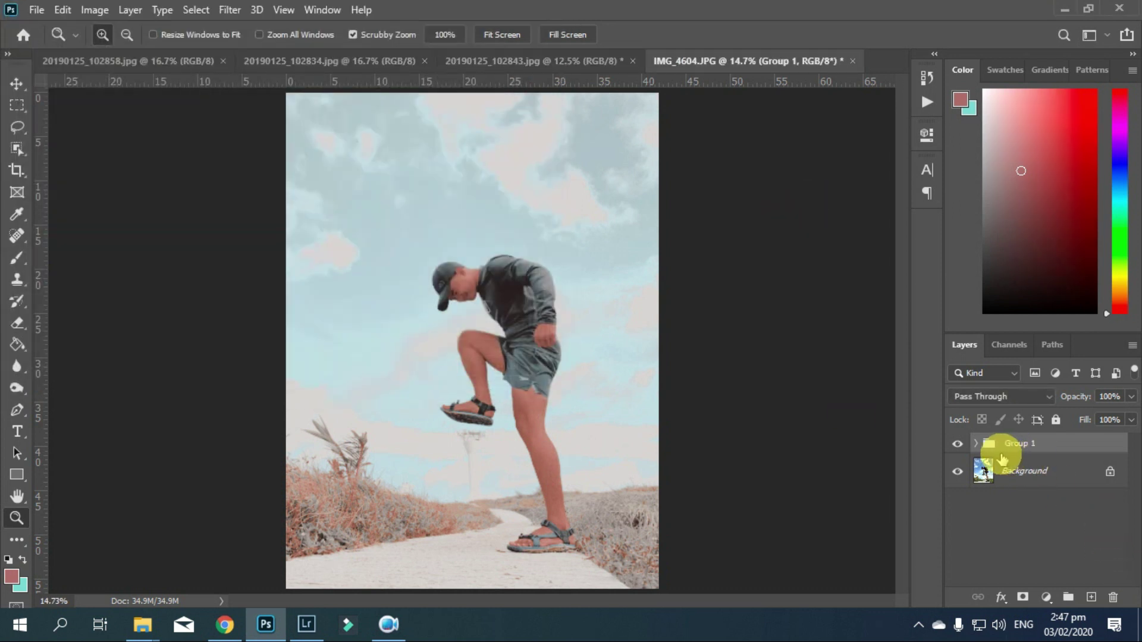
- Hide Group 1 and open the Background photo in Camera Raw Filter's Presets panel
left_click(956, 444)
left_click(1041, 474)
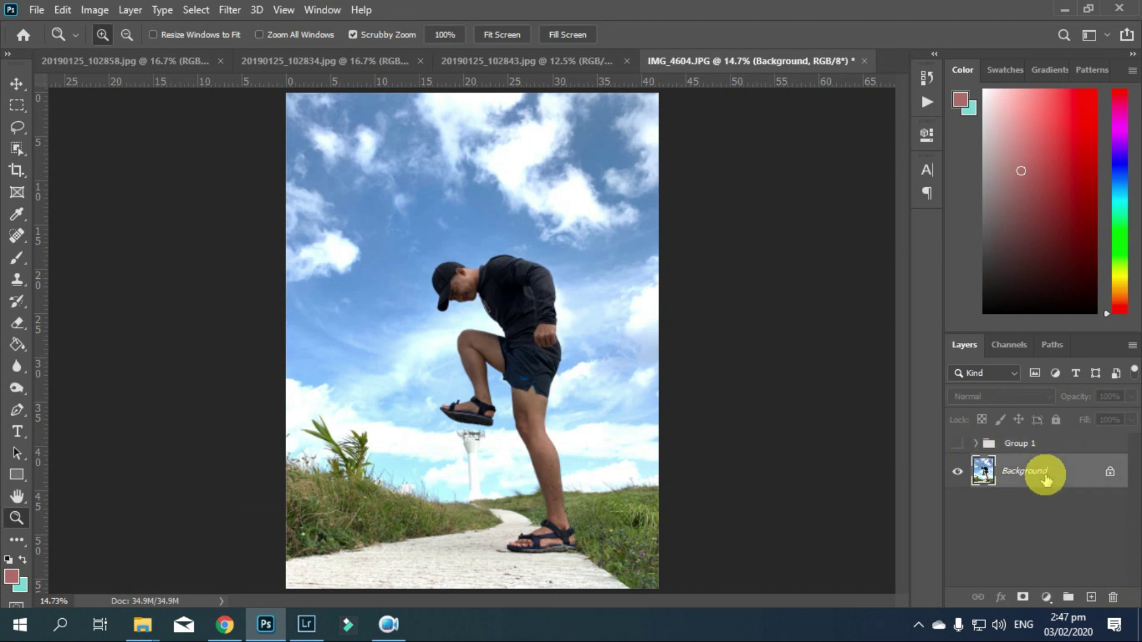
left_click(227, 11)
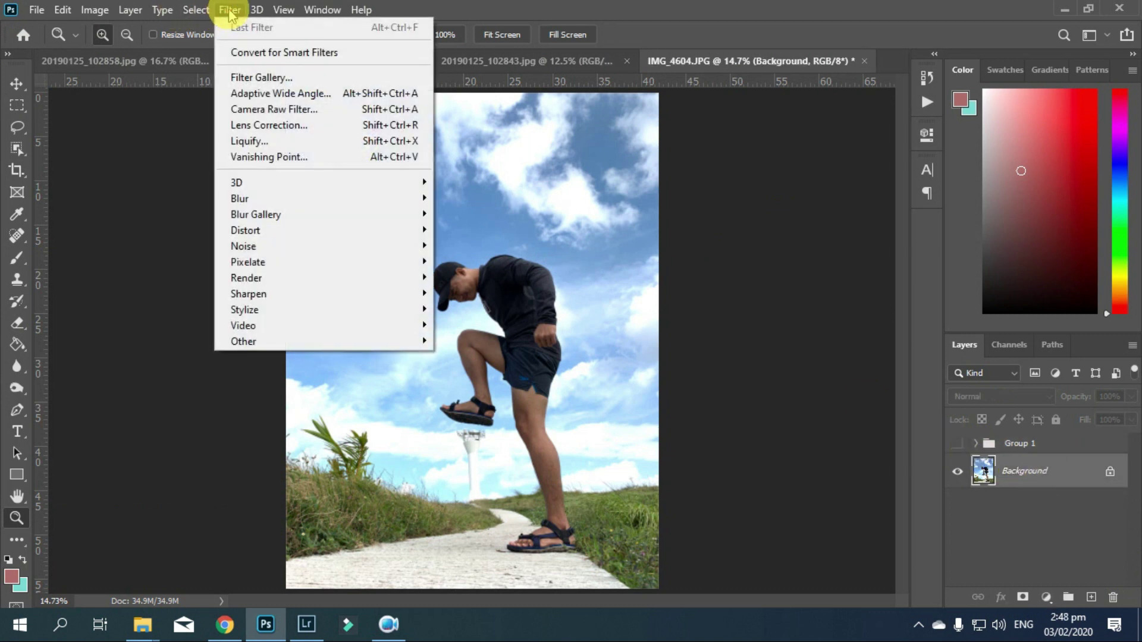
left_click(280, 109)
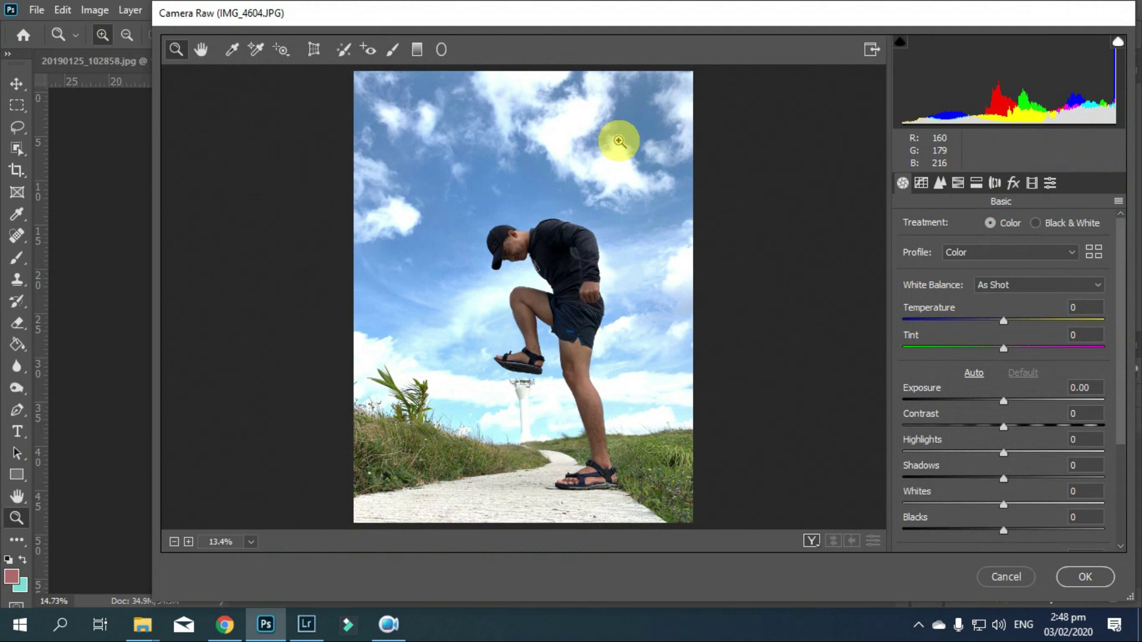
left_click(1050, 184)
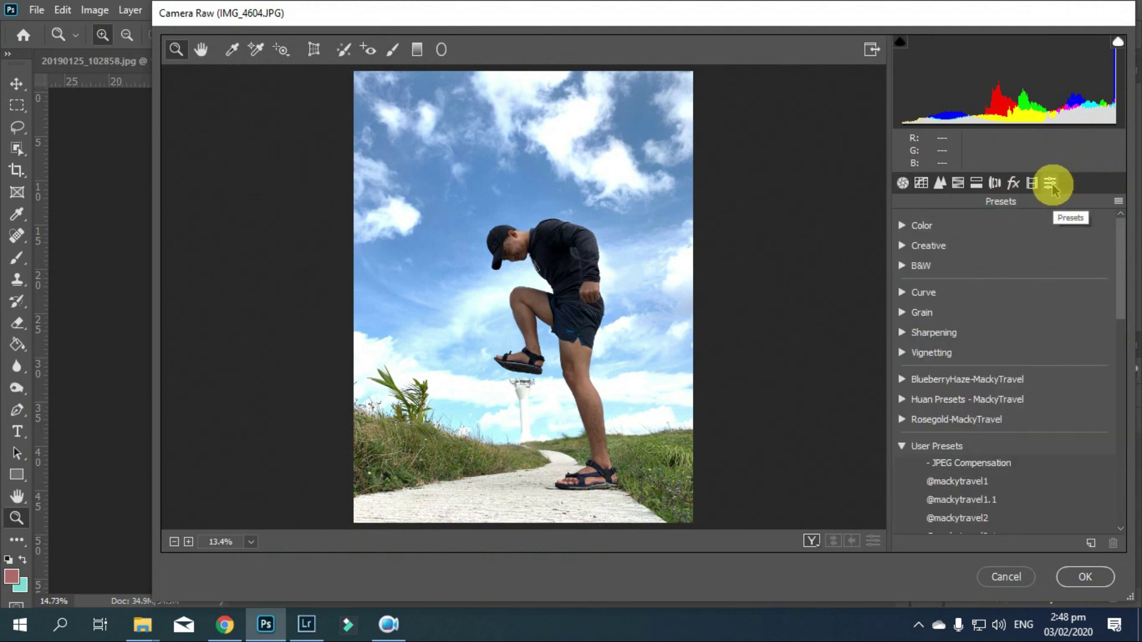
left_click(920, 445)
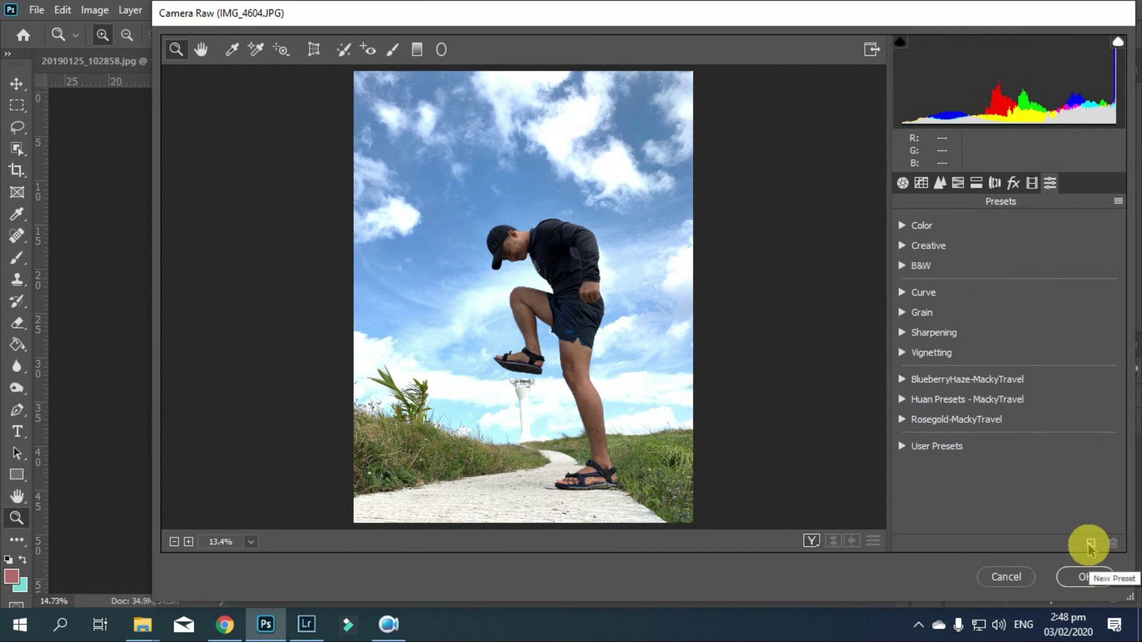
key("alt")
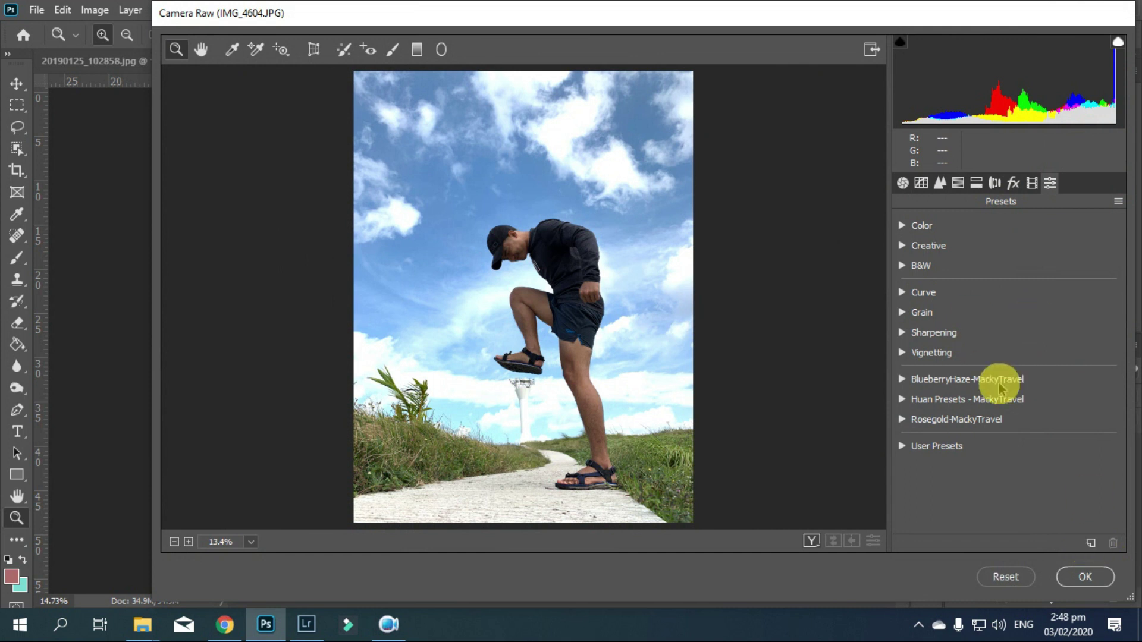
- Start a new Camera Raw profile with Tone Map Strength set to High
left_click(1092, 544, "alt")
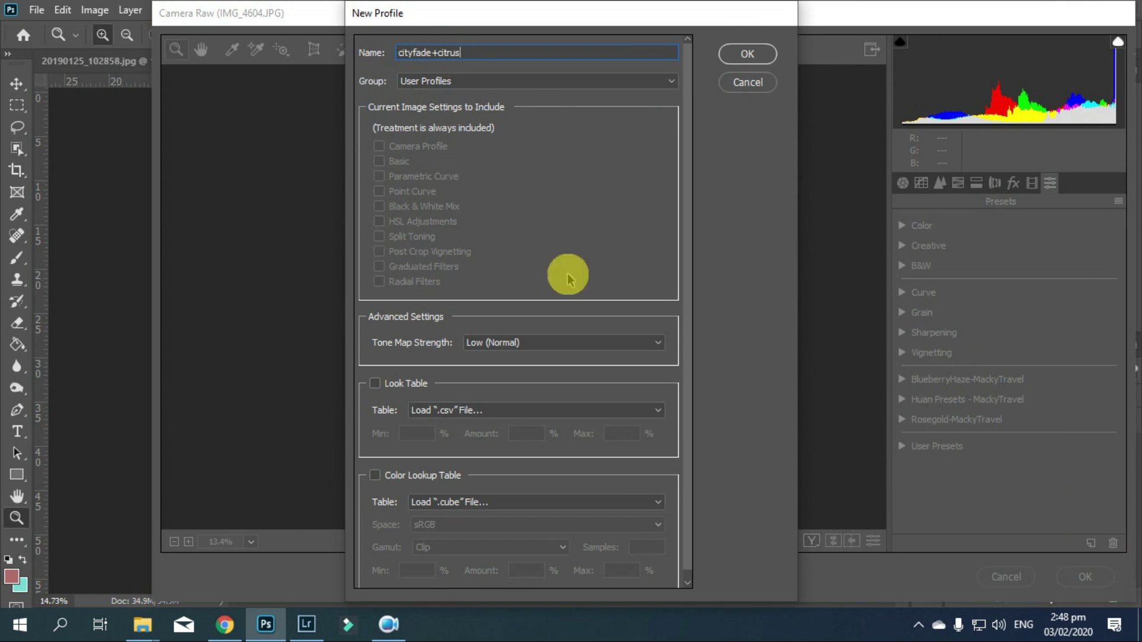
scroll(566, 272, "down", 1)
left_click(559, 336)
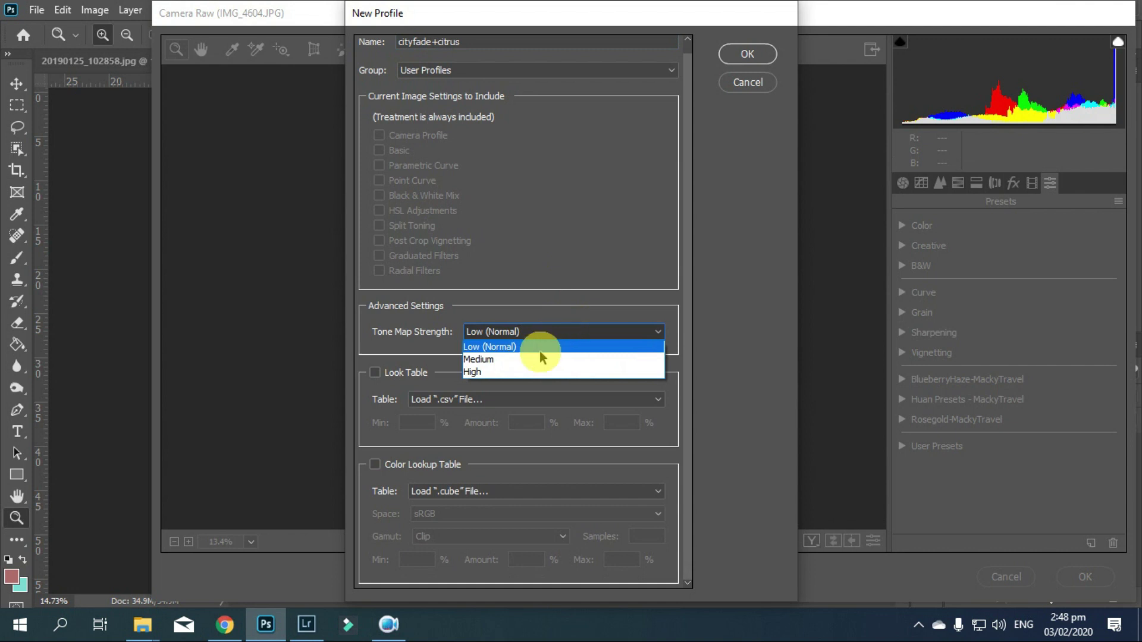
left_click(550, 331)
left_click(535, 360)
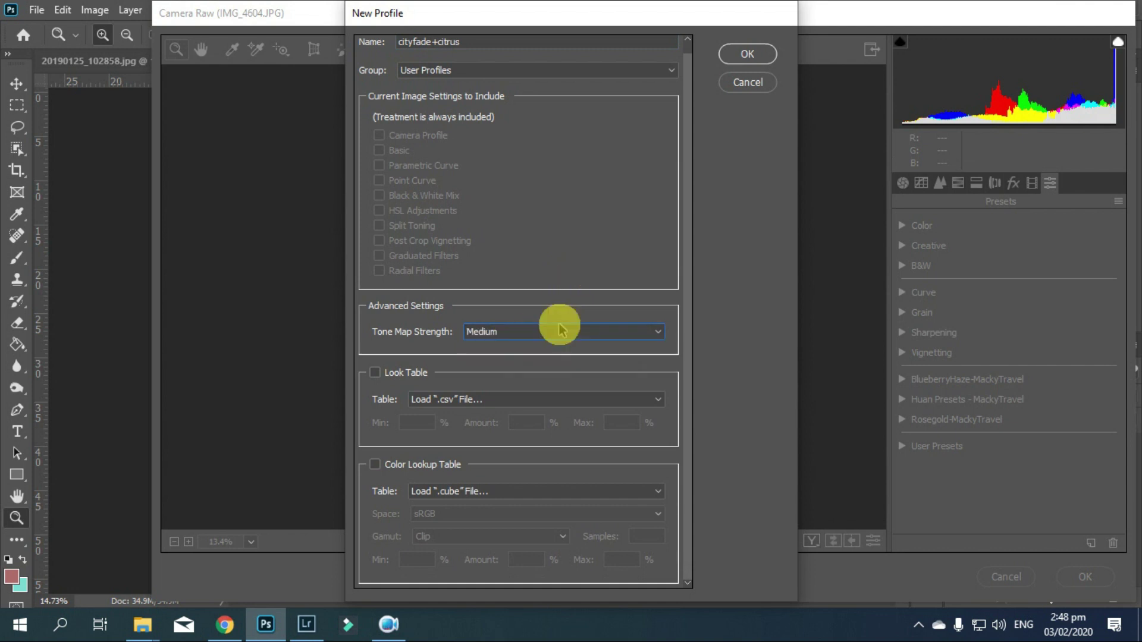
scroll(548, 327, "down", 1)
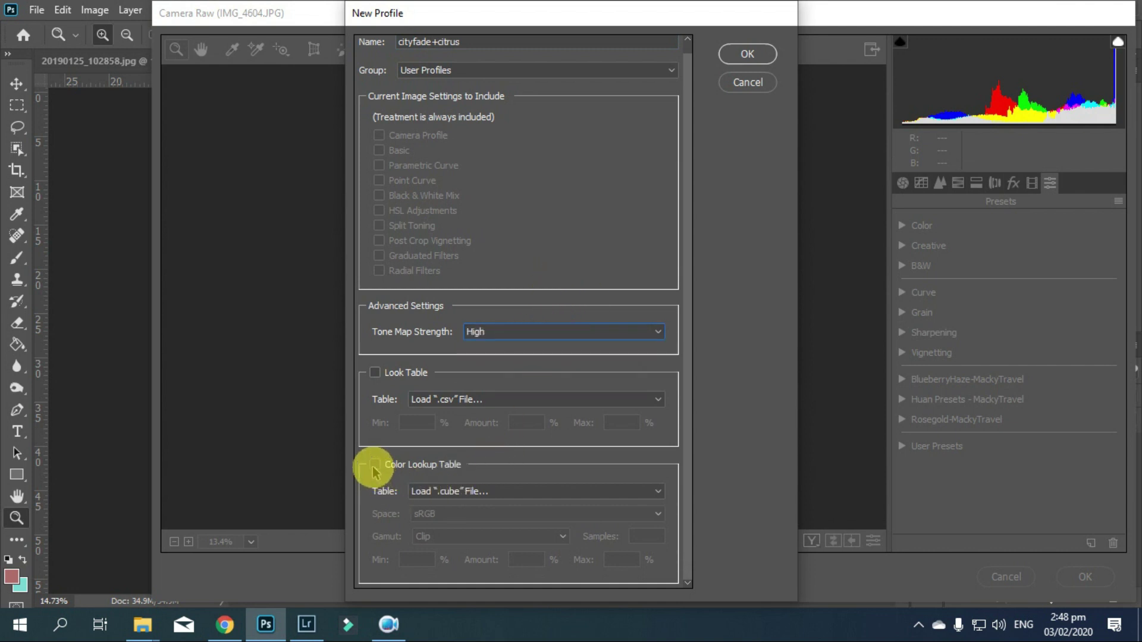
- Load cityfade+citrus.CUBE with Adobe RGB space and Extend gamut, then save the profile
left_click(397, 465)
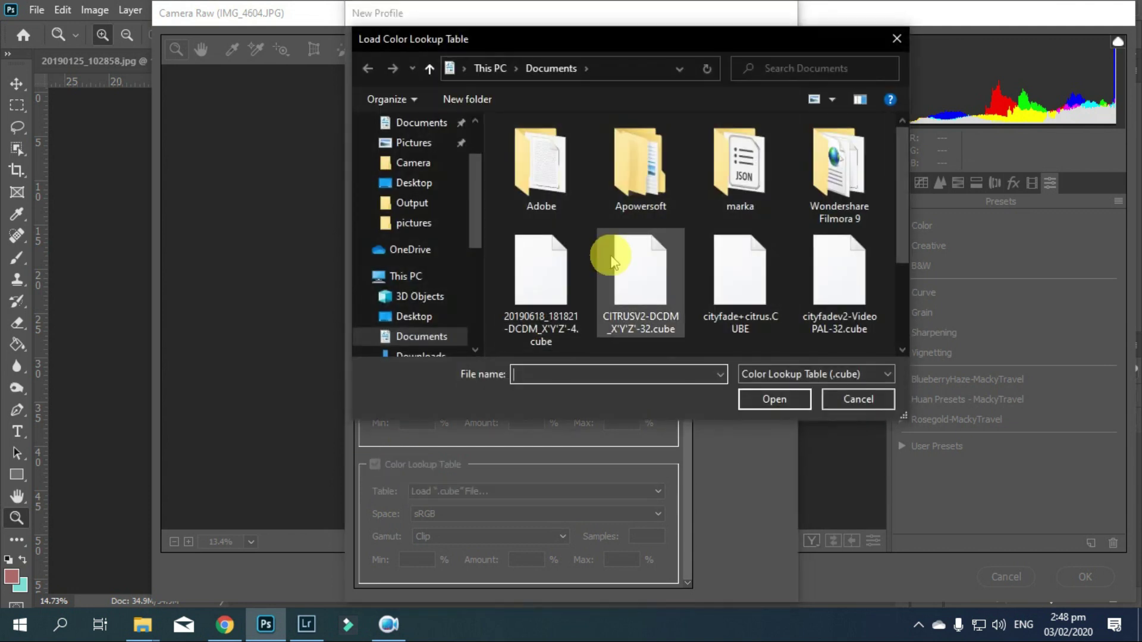
left_click(751, 300)
double_click(751, 300)
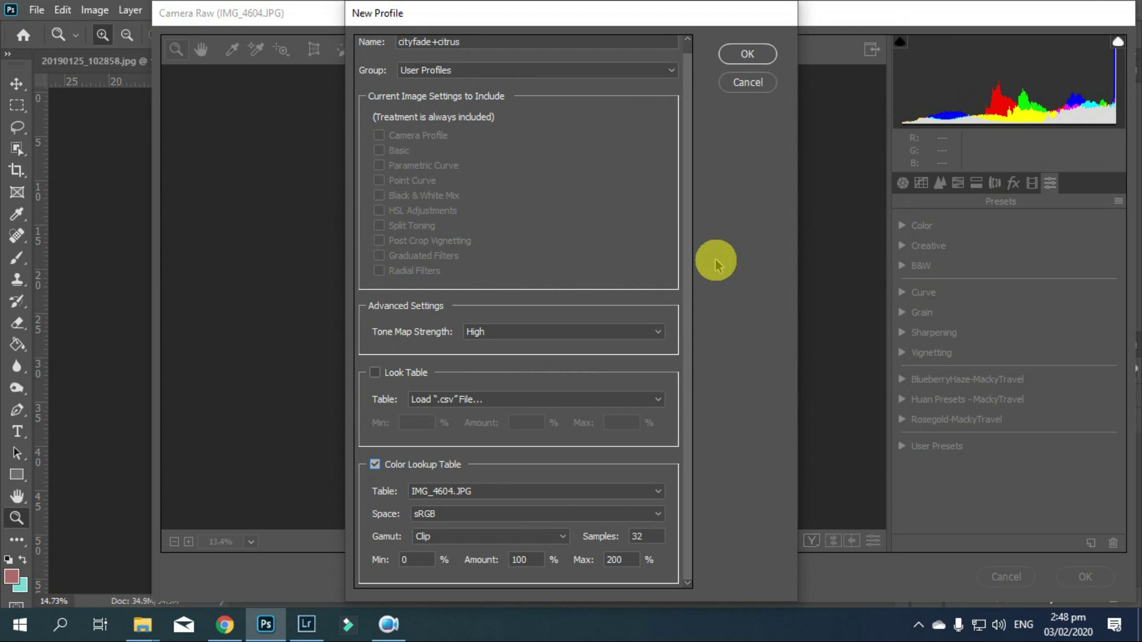
left_click(437, 514)
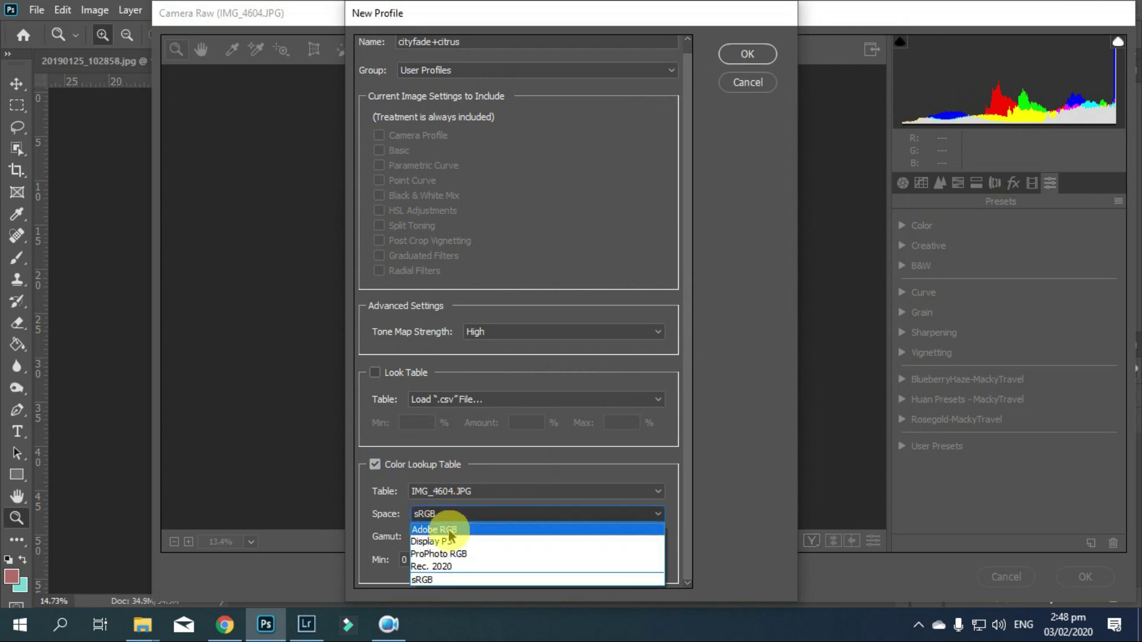
left_click(454, 530)
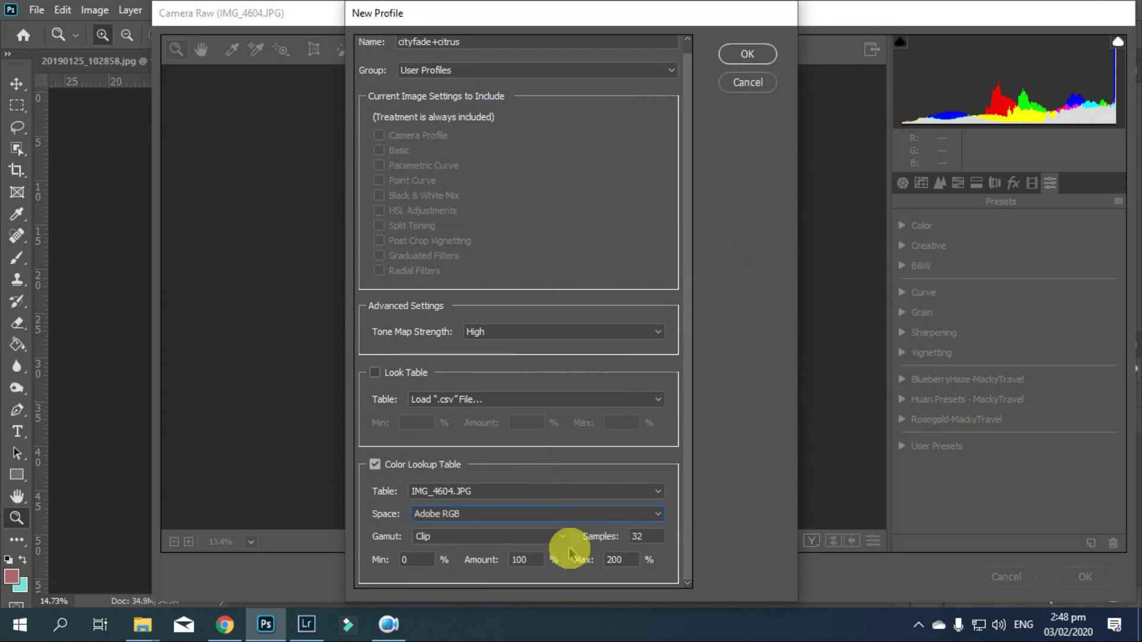
left_click(535, 537)
left_click(652, 538)
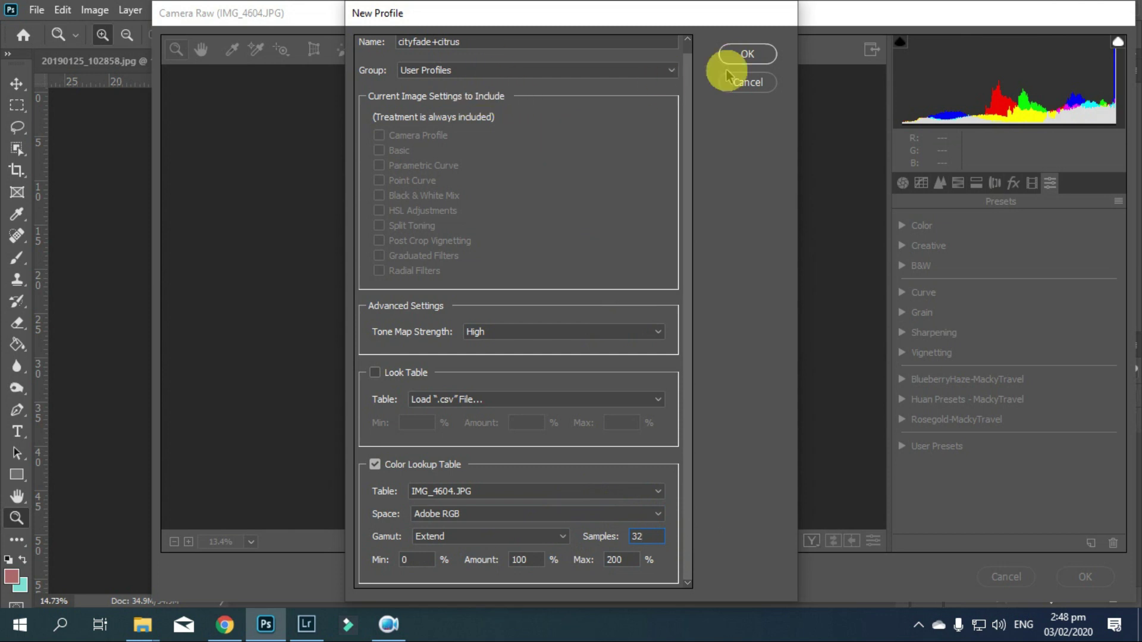
left_click(758, 55)
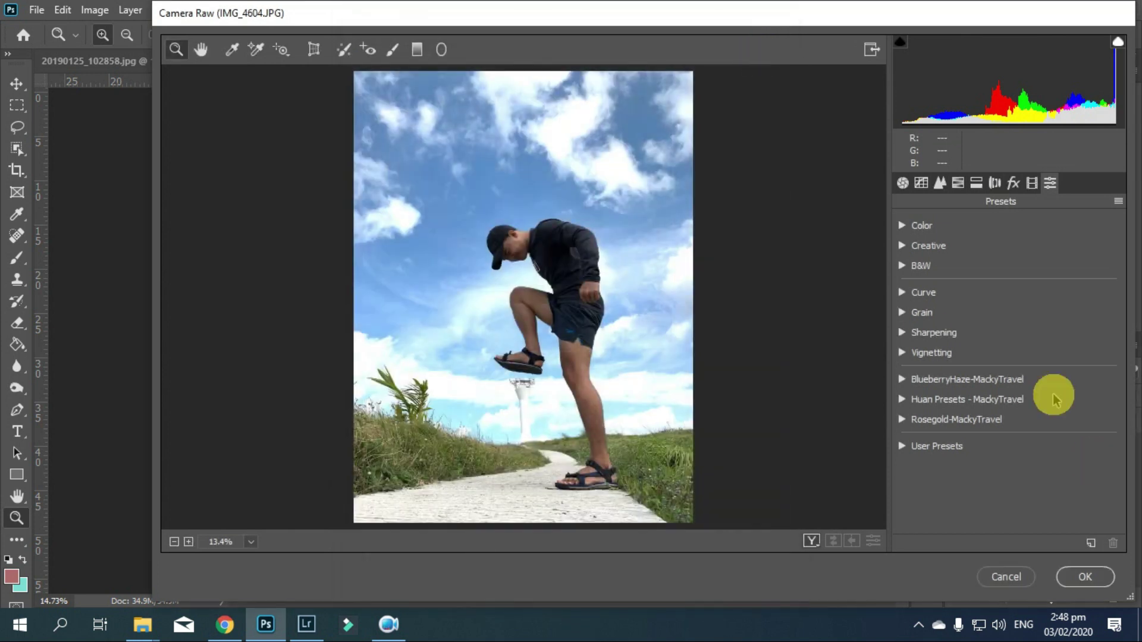
- Apply the cityfade+citrus profile from User Profiles and accept the Camera Raw edit
scroll(1103, 297, "up", 3)
left_click(902, 182)
left_click(1052, 252)
left_click(1003, 305)
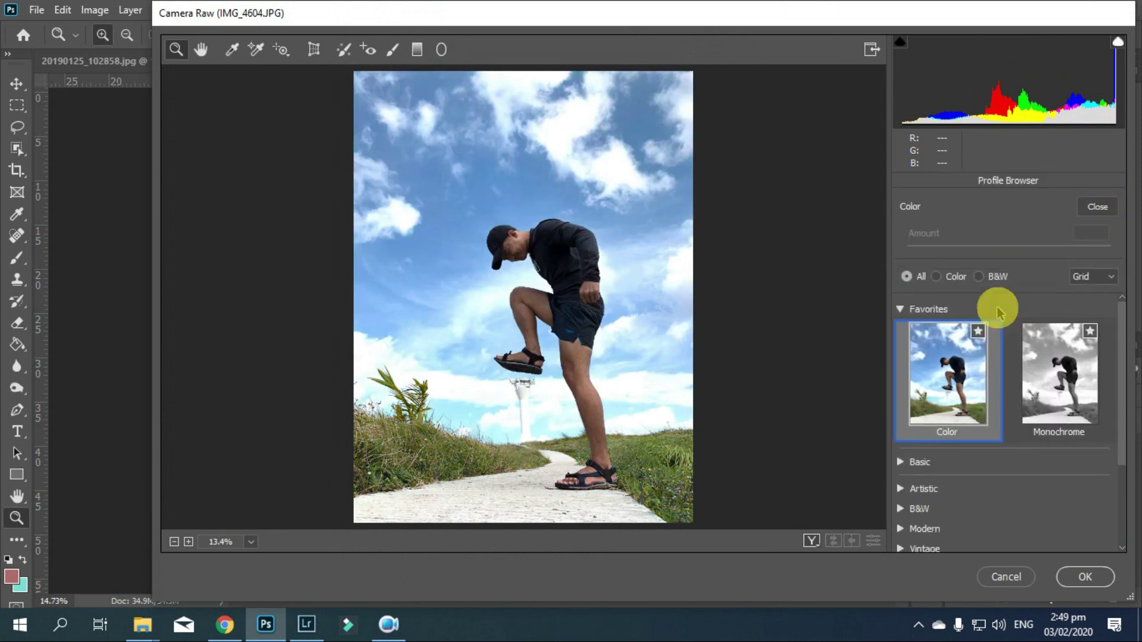
scroll(994, 464, "down", 3)
left_click(903, 537)
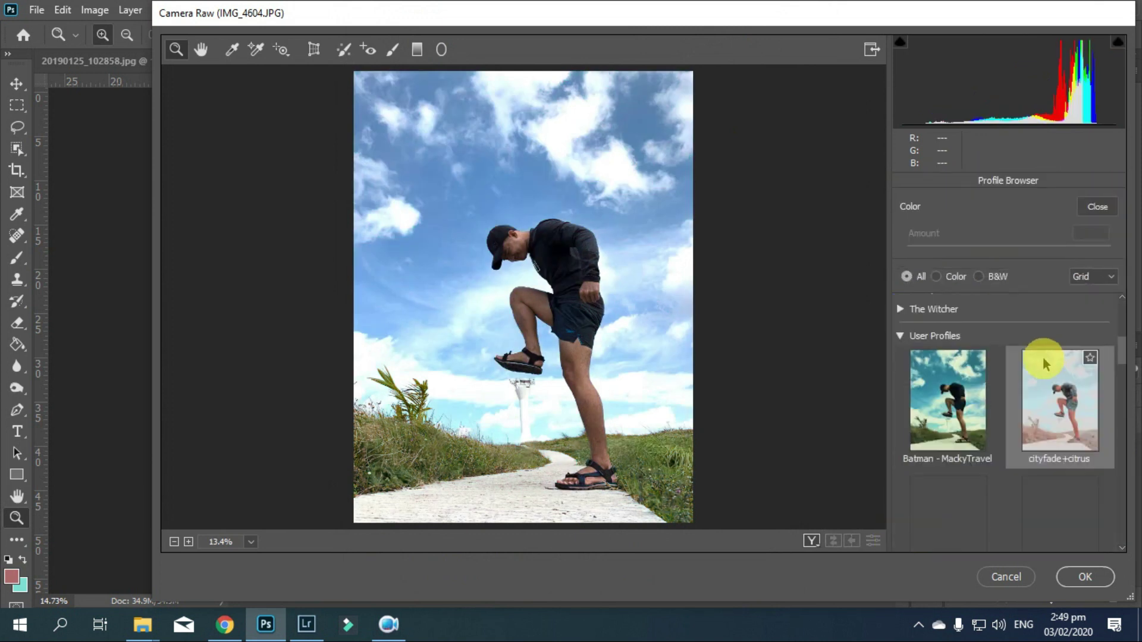
left_click(1051, 427)
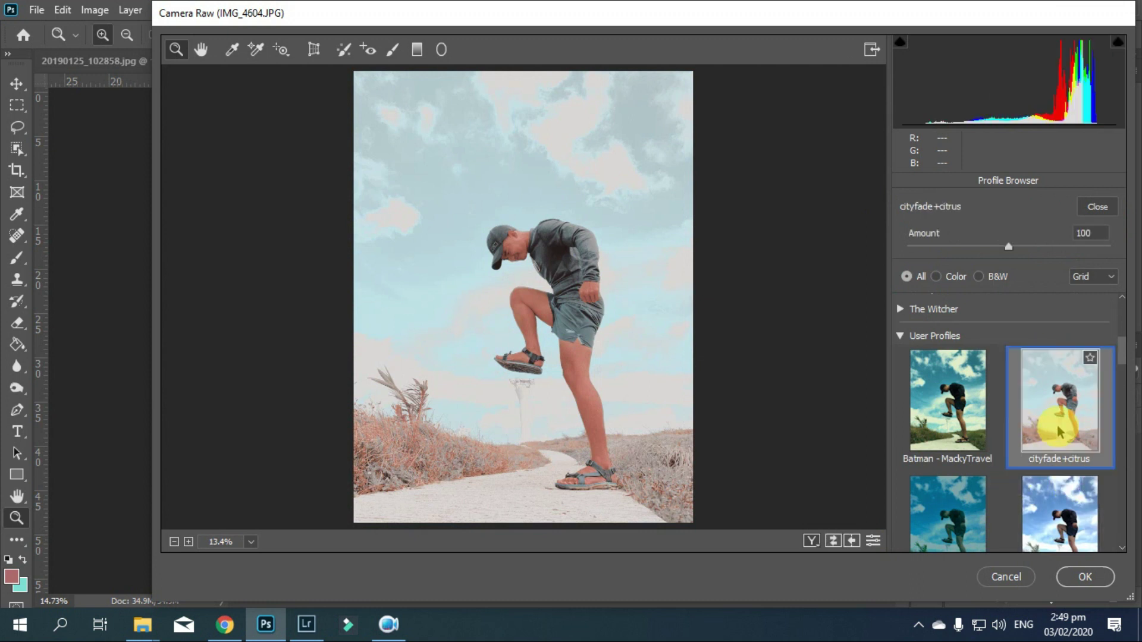
left_click(1085, 577)
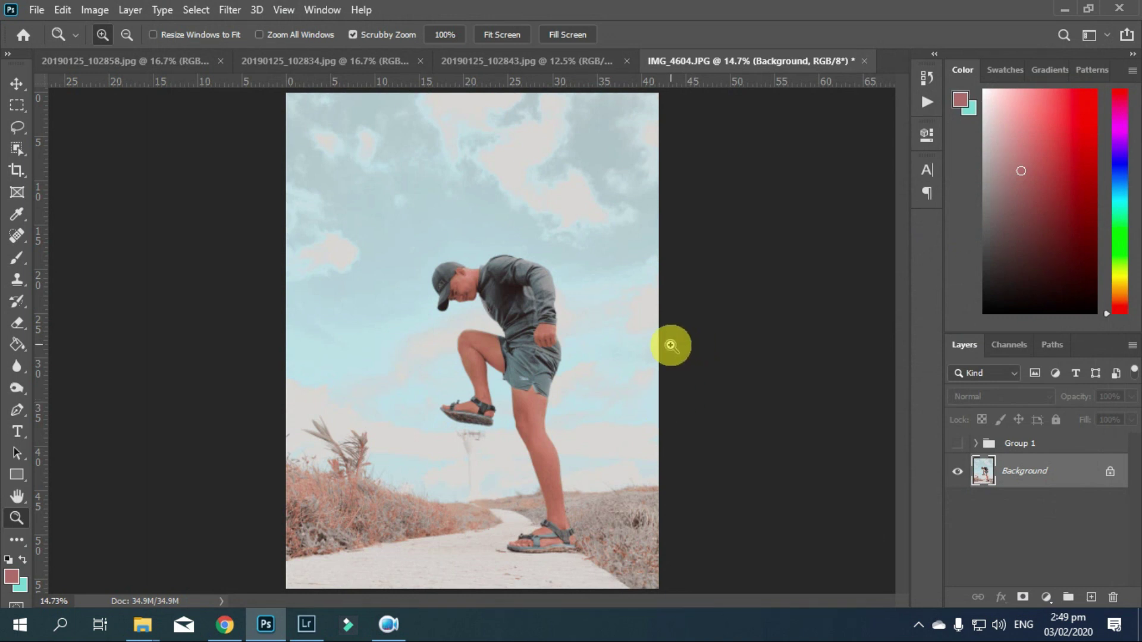
- Quit Lightroom Classic skipping the catalog backup, relaunch it, and scroll the filmstrip
left_click(315, 623)
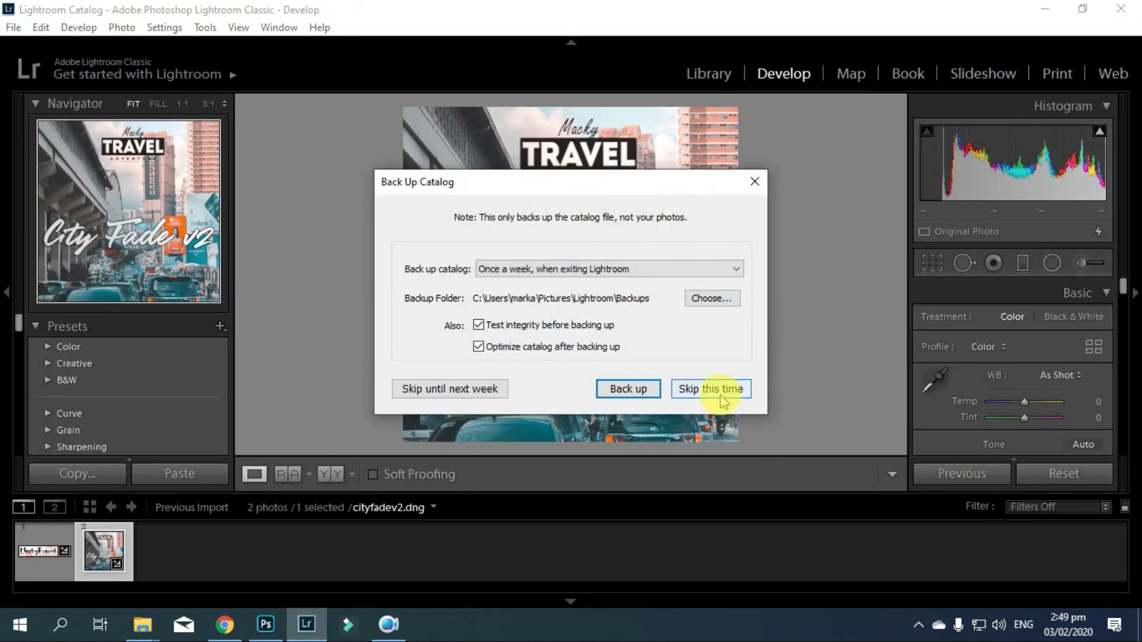
left_click(723, 400)
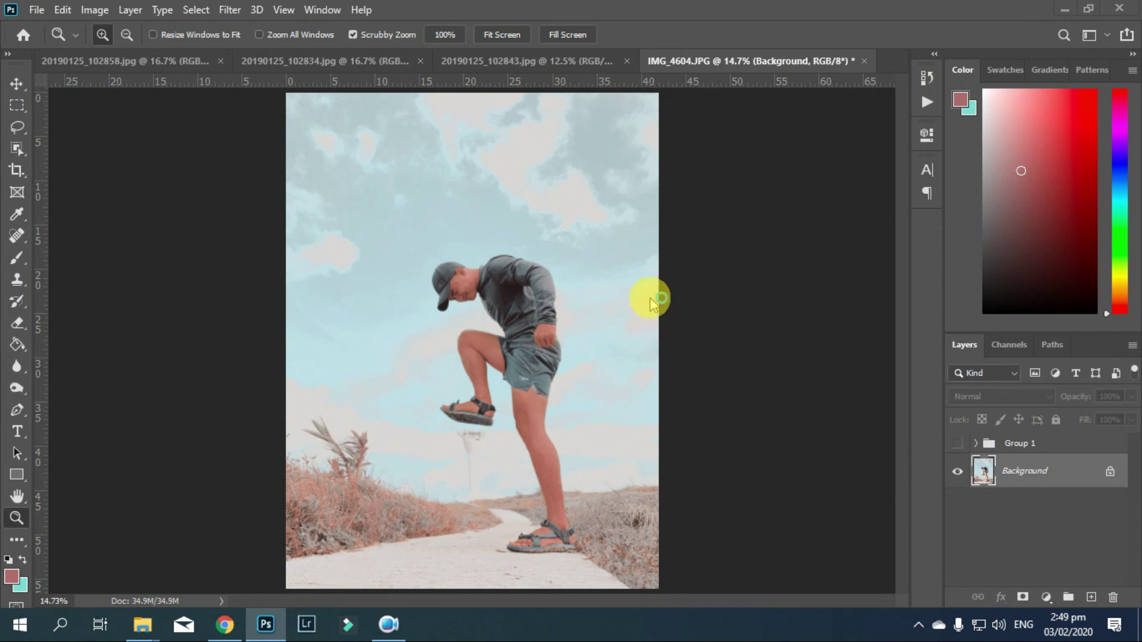
left_click(307, 624)
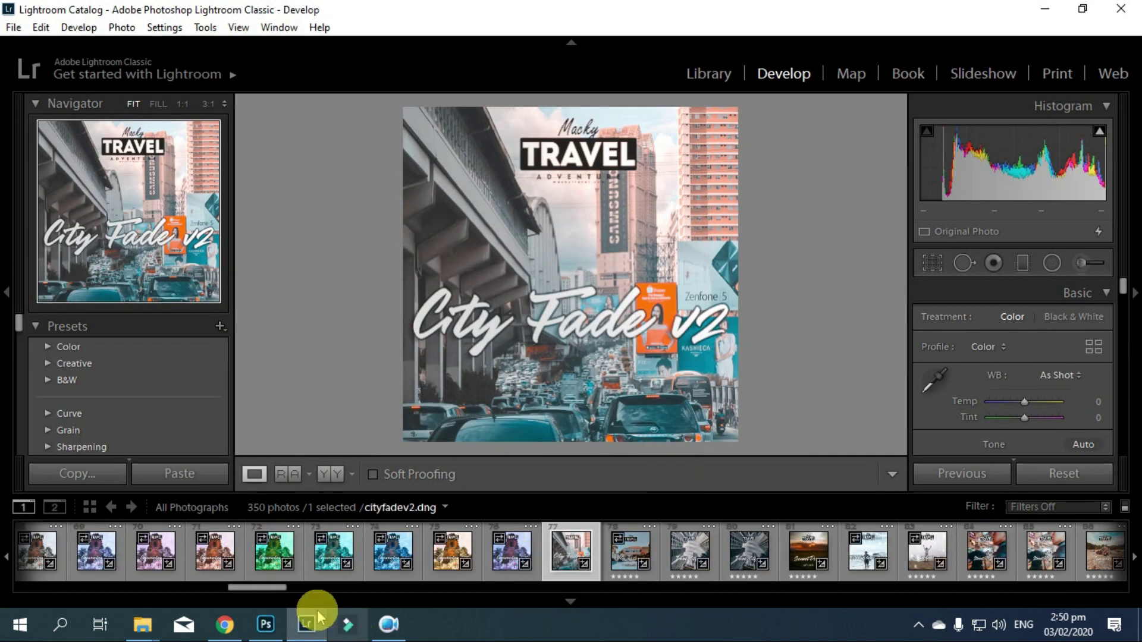
mouse_move(268, 587)
left_mouse_down()
mouse_move(1135, 589)
mouse_move(595, 589)
left_mouse_up()
- Select the binoculars photo and apply the cityfade+citrus profile to it
left_click(69, 553)
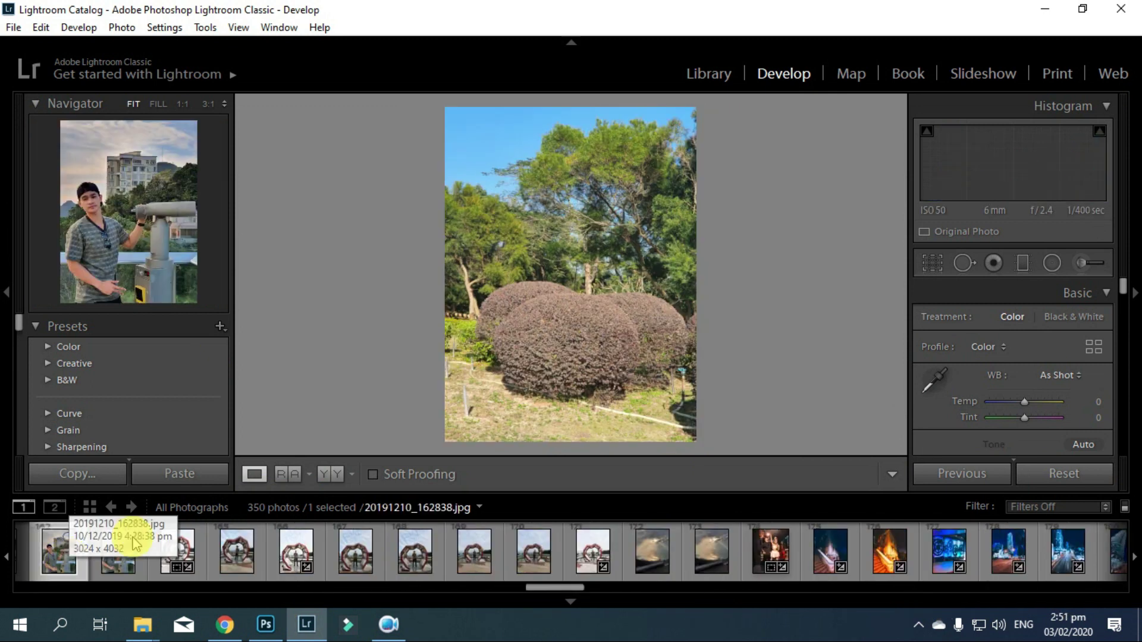
left_click(987, 351)
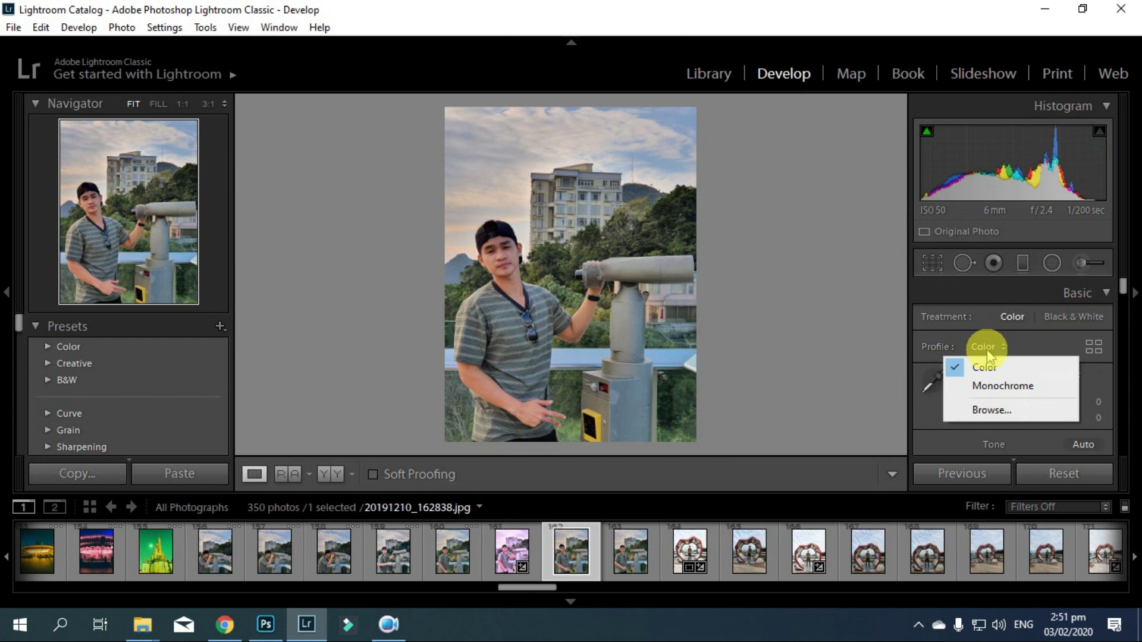
left_click(994, 408)
left_click(1070, 419)
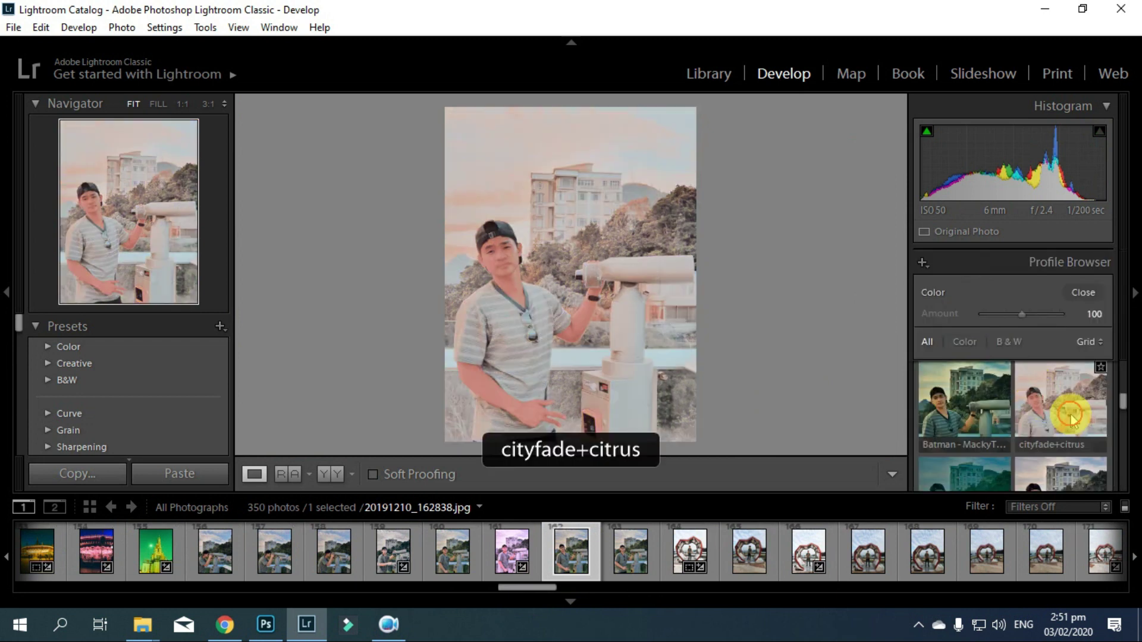
left_click(1082, 292)
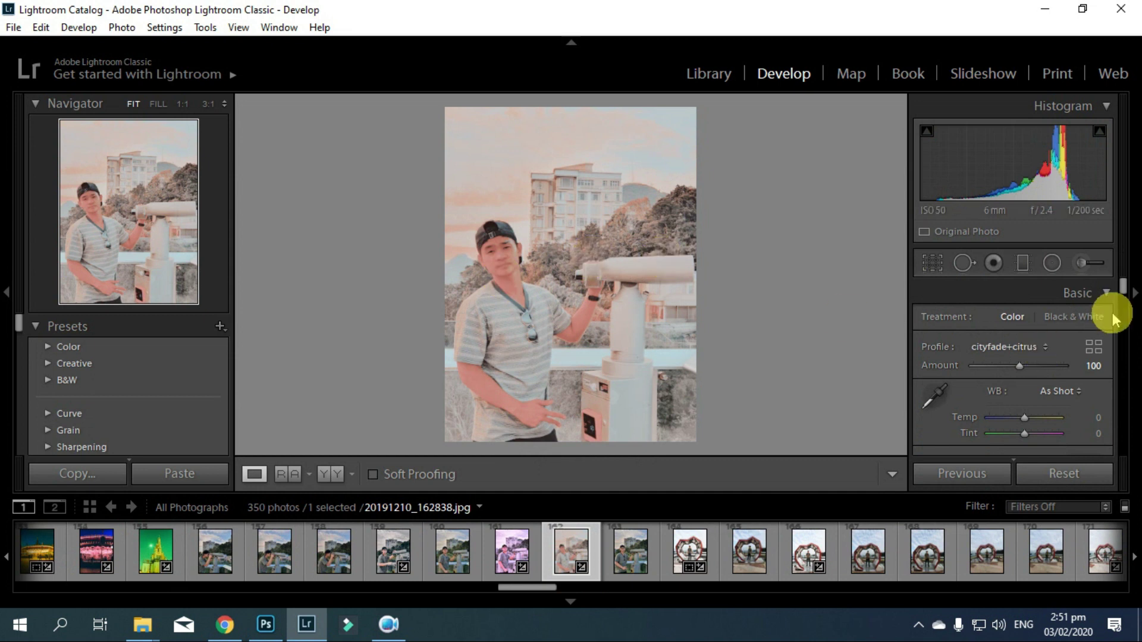
left_click_drag(1123, 290, 1133, 338)
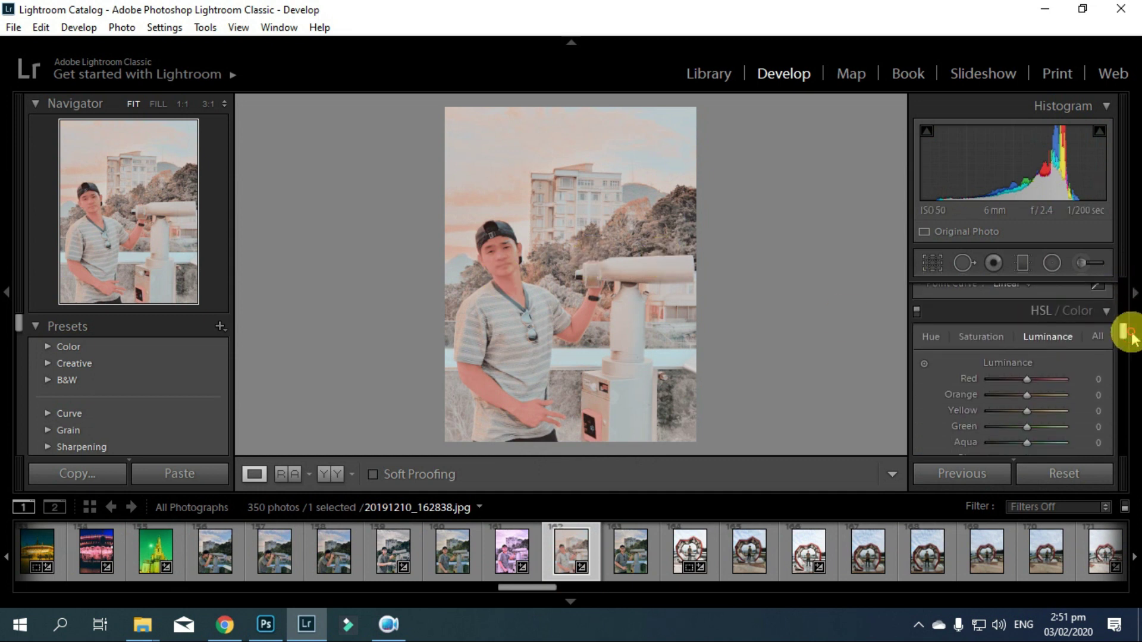
- Shift the red and orange tones with the Targeted Adjustment tool and check the face up close
left_click(923, 376)
left_click_drag(472, 363, 473, 315)
left_click(981, 349)
key("ctrl+alt+shift+h")
scroll(1090, 390, "up", 5)
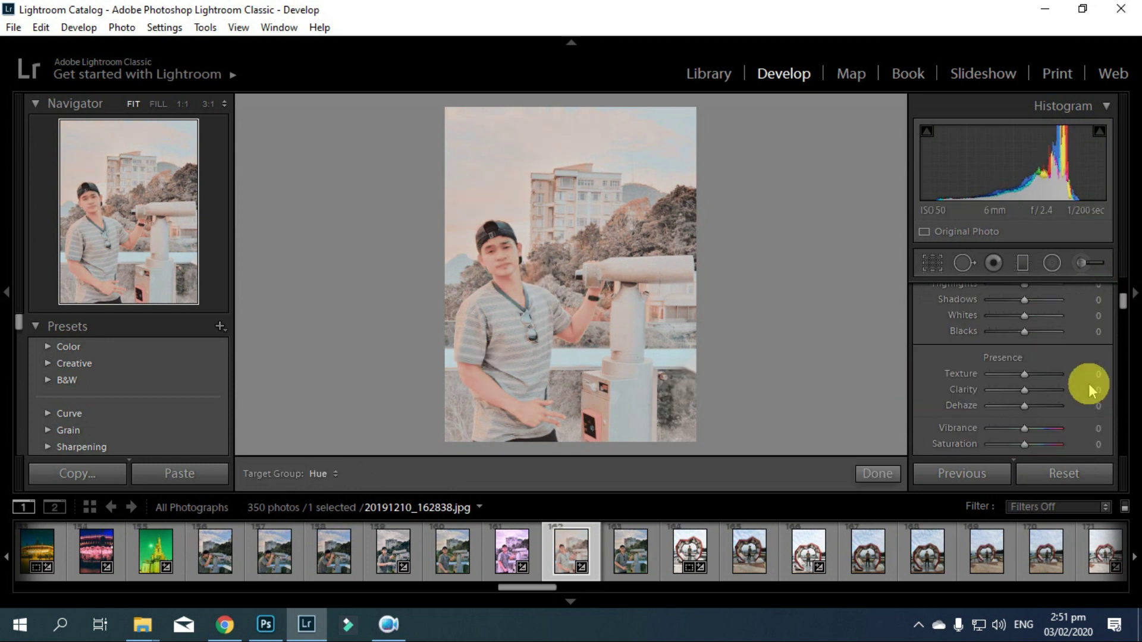
key("ctrl+z")
scroll(1047, 398, "up", 2)
scroll(1019, 369, "down", 2)
scroll(1005, 333, "up", 5)
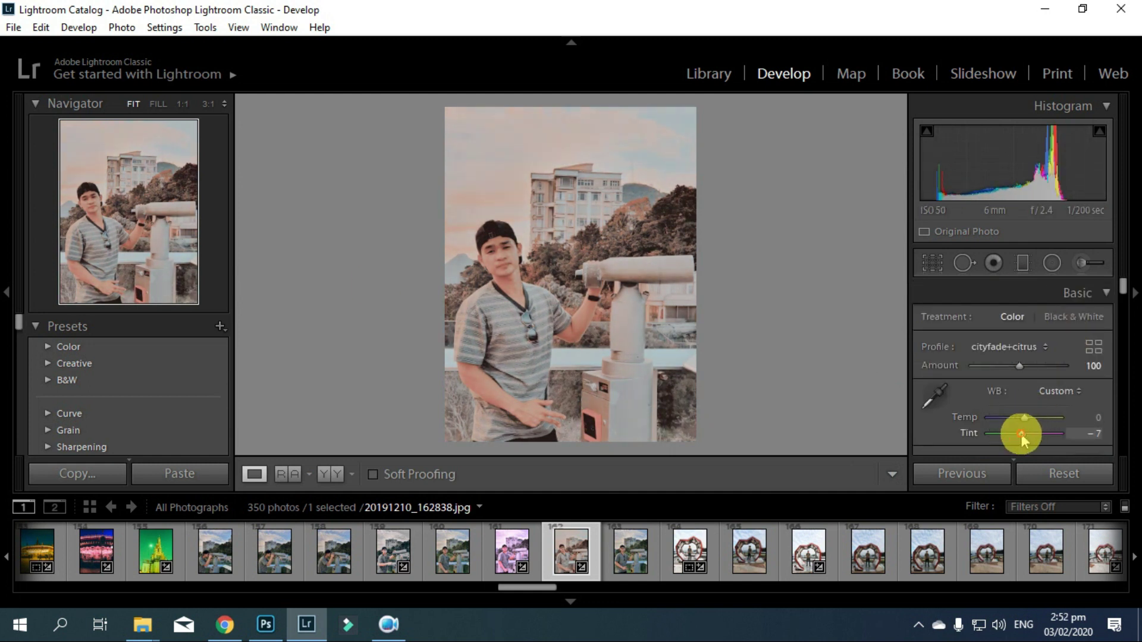
scroll(1070, 365, "down", 4)
scroll(1070, 366, "down", 2)
left_click(538, 281)
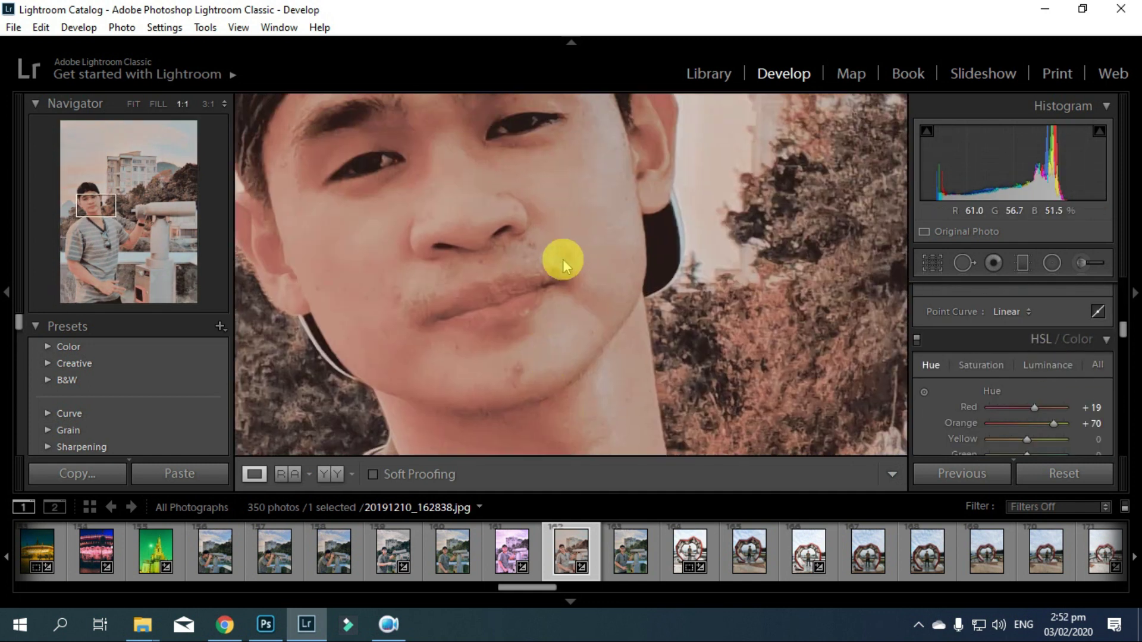
left_click(563, 264)
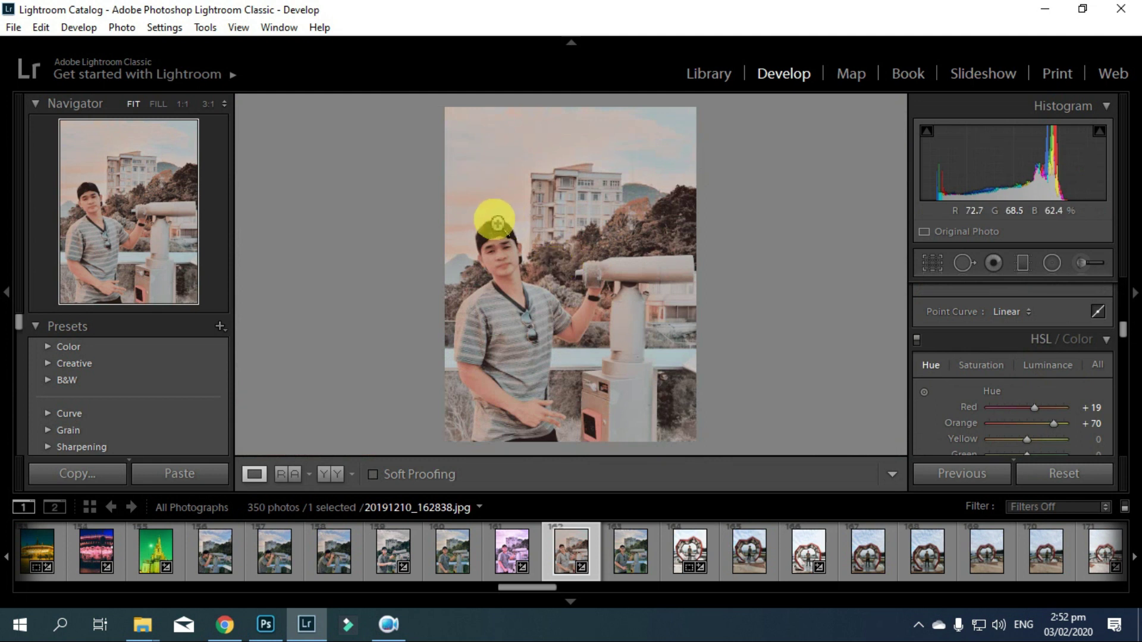
- Copy all develop settings from the binoculars photo
left_click(164, 28)
left_click(229, 133)
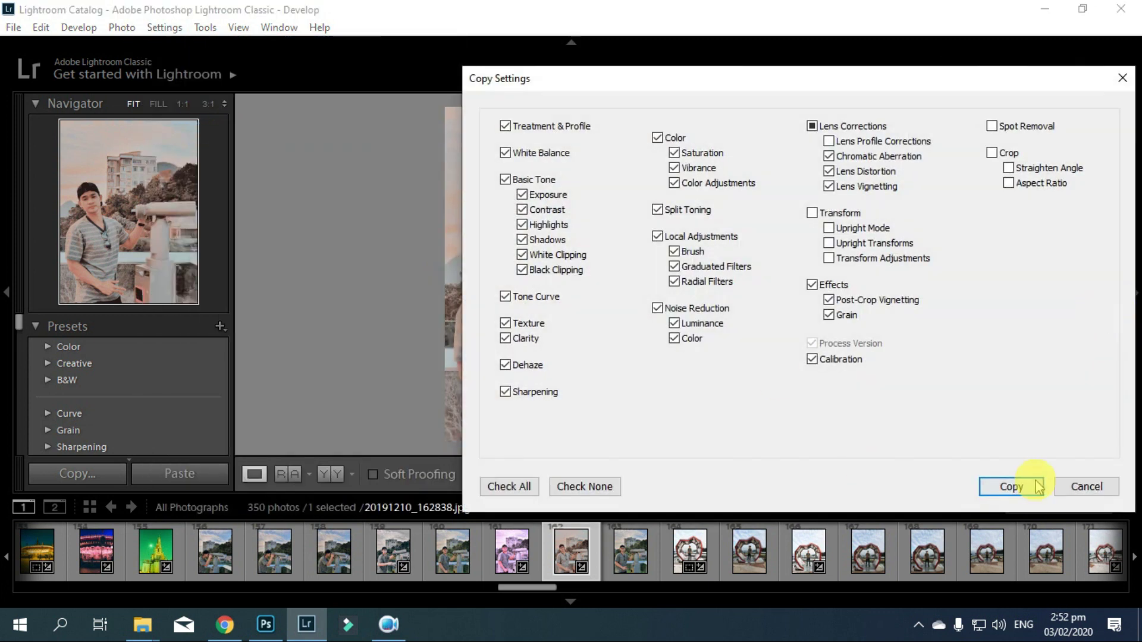
left_click(1011, 487)
- Reset cityfadev2.dng from Previous Import and paste the copied settings onto it
left_click(206, 508)
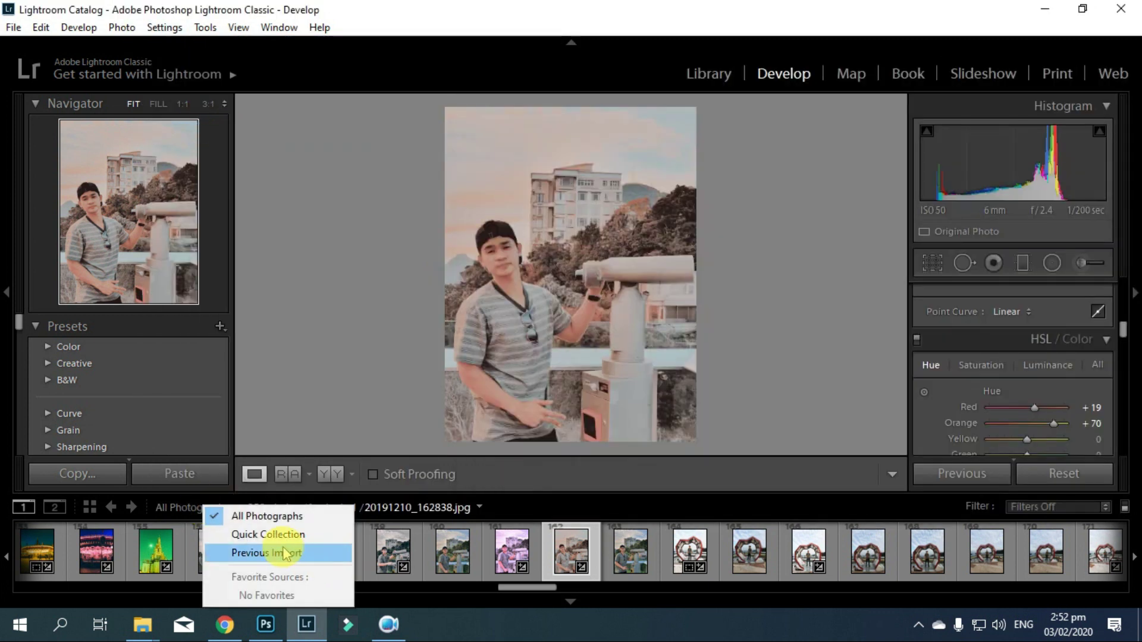
left_click(284, 553)
left_click(95, 572)
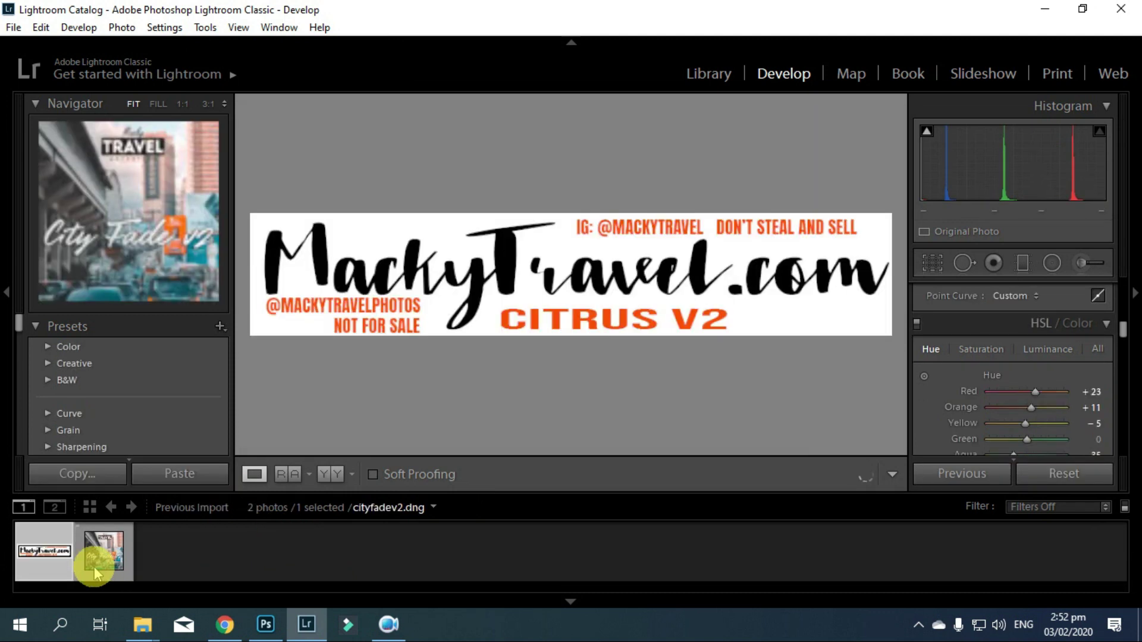
left_click(1068, 475)
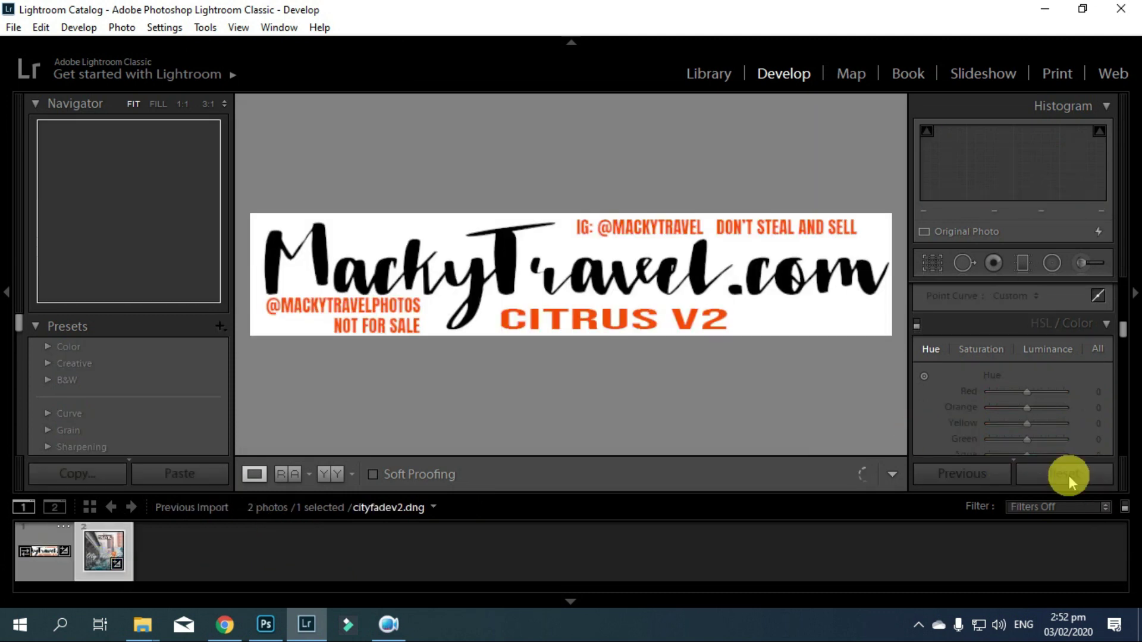
left_click(162, 28)
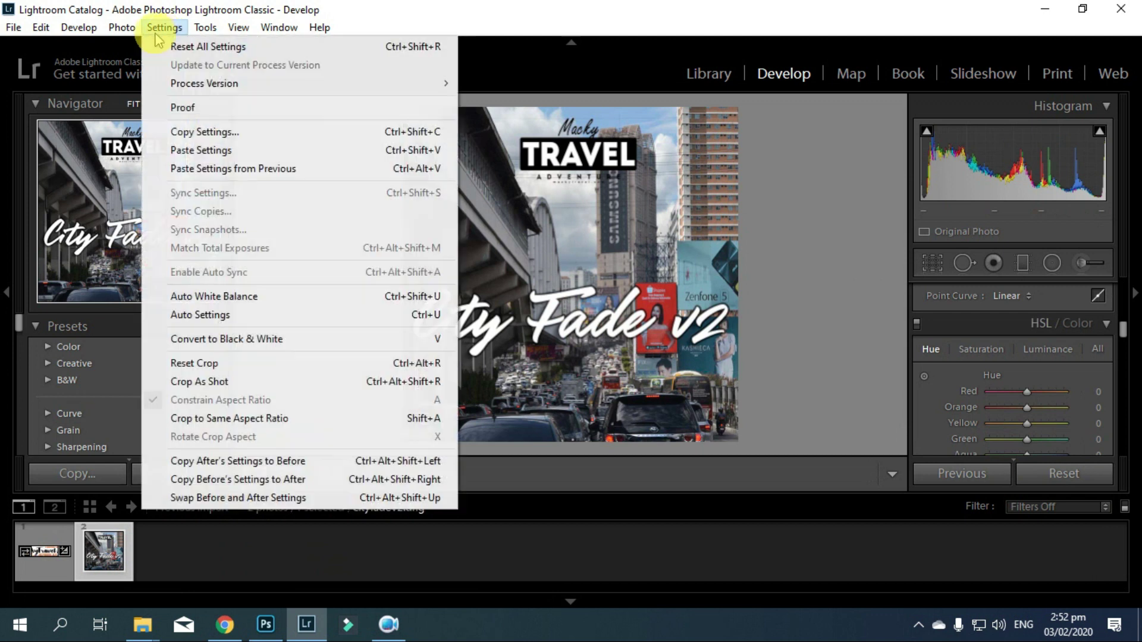
left_click(208, 150)
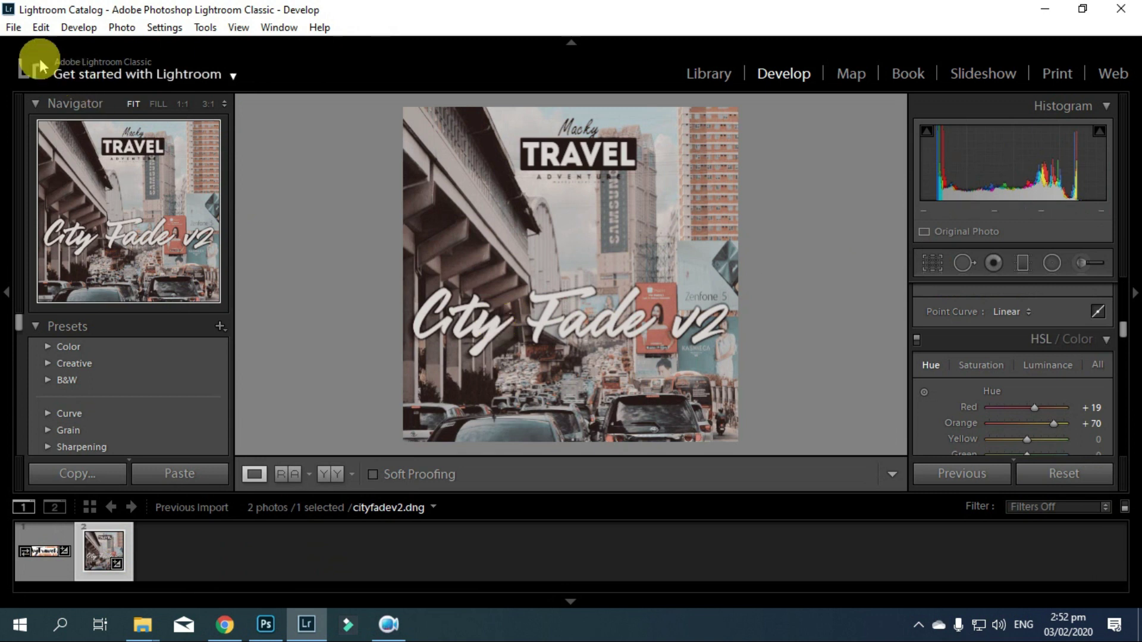
- Export the cityfadev2 image as DNG into a 'dark city' Desktop subfolder
left_click(13, 28)
left_click(119, 254)
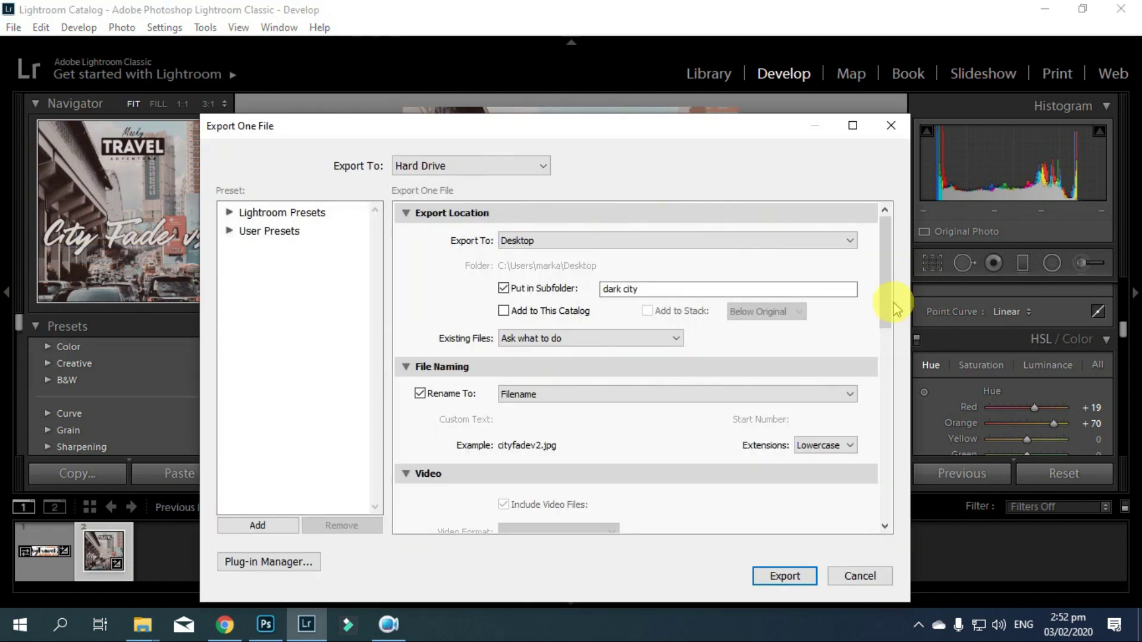
left_click_drag(890, 301, 883, 416)
left_click(539, 295)
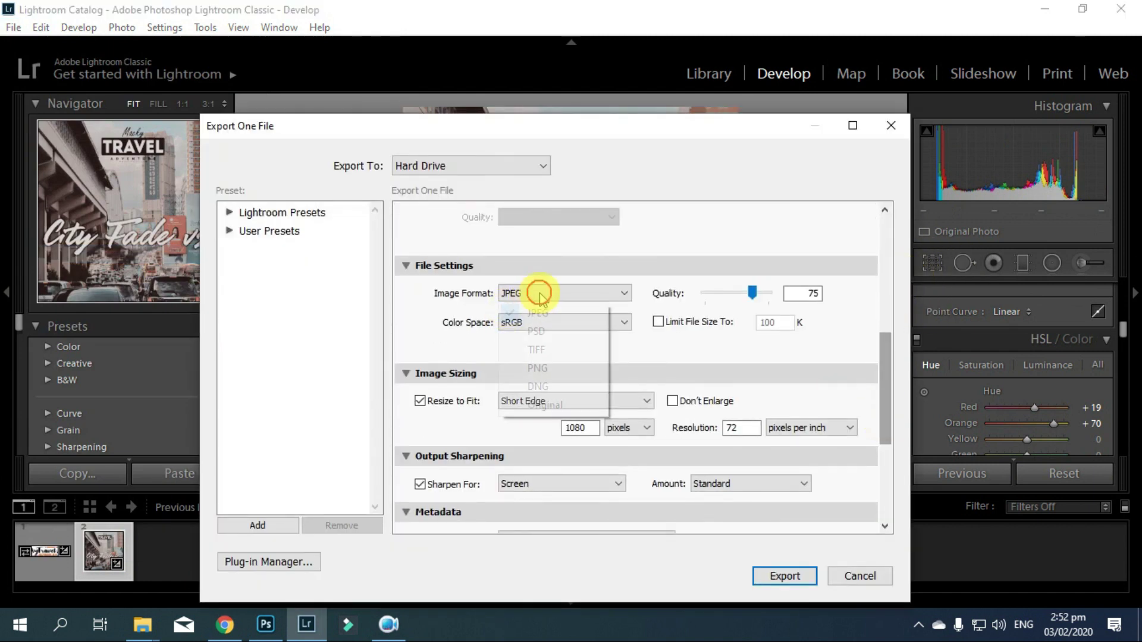
left_click(540, 386)
scroll(880, 408, "down", 5)
left_click(791, 577)
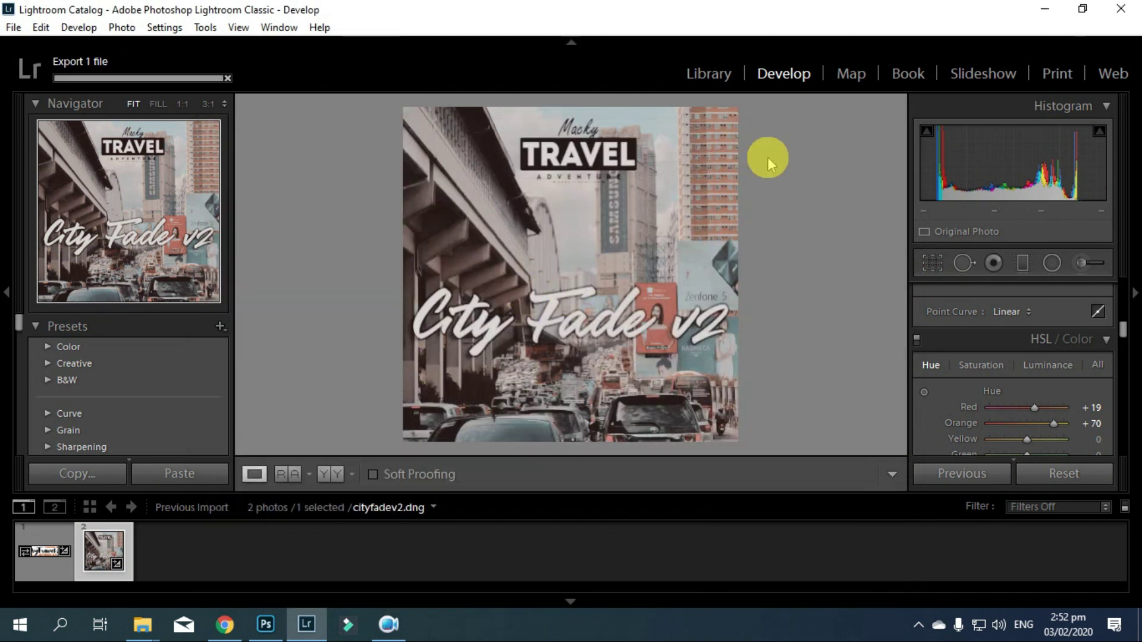